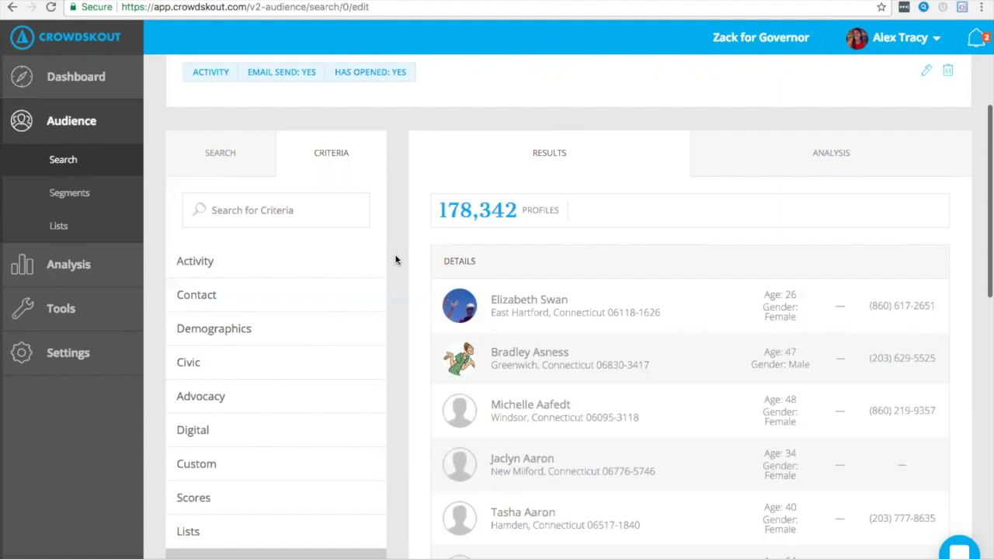
# - Expand the uncategorized custom criteria and delete the opened-email activity filter from the selected criteria
pyautogui.click(334, 464)
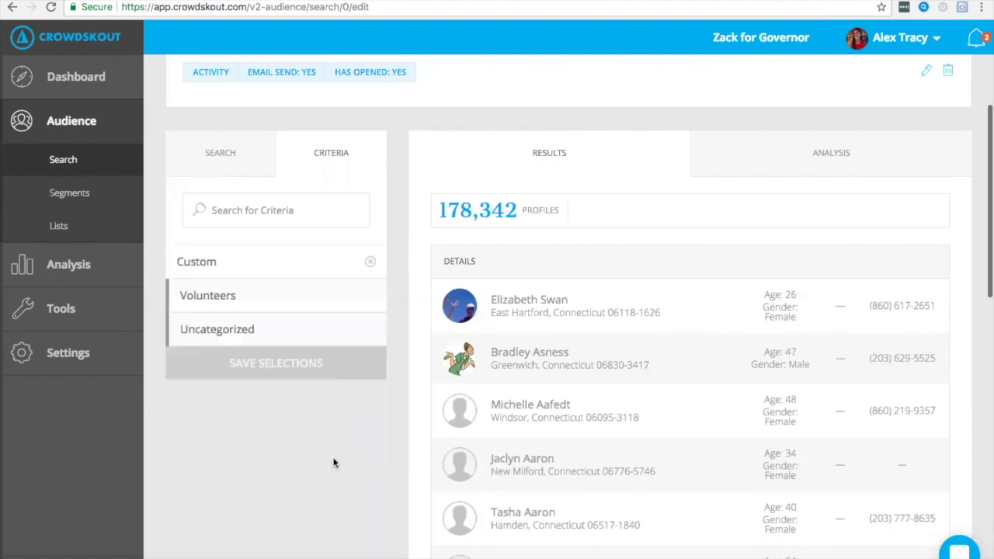
pyautogui.click(344, 345)
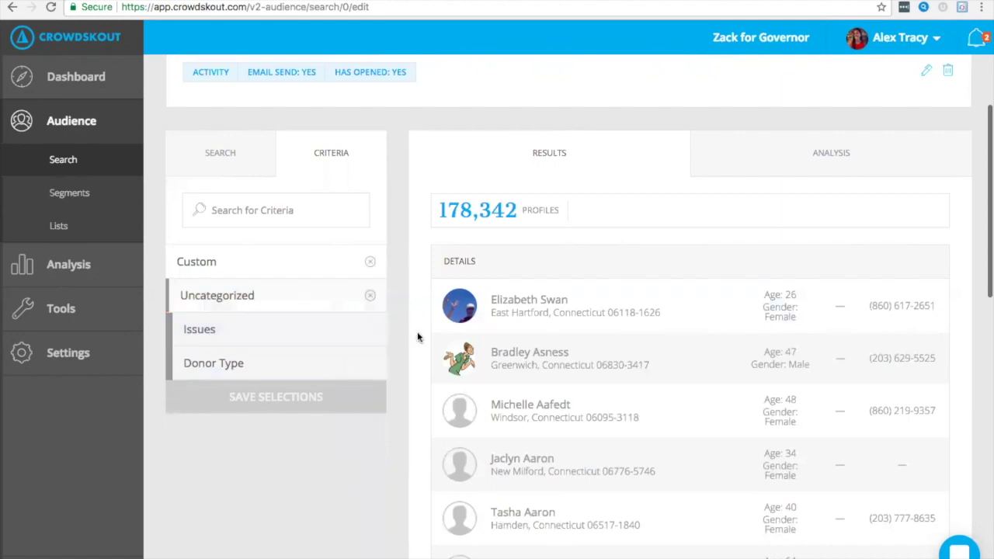
pyautogui.scroll(2, 493, 167)
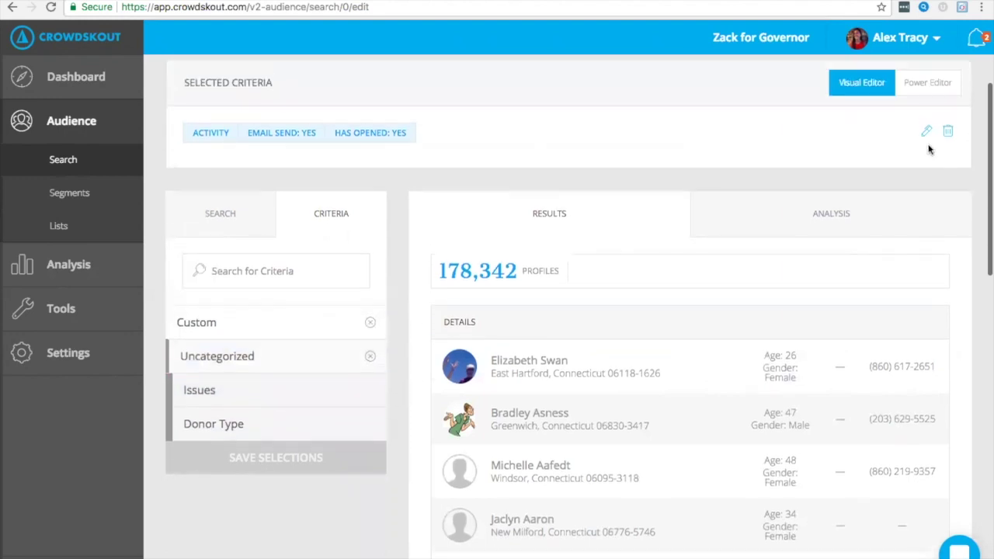
pyautogui.click(946, 133)
# - Filter the audience by the Corporate donor type and view the other donor type options
pyautogui.scroll(-3, 403, 311)
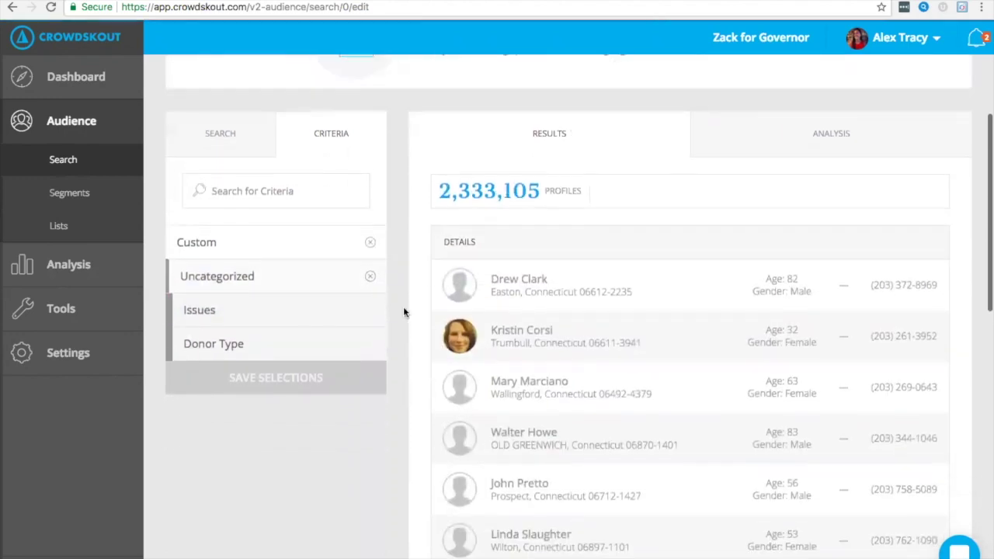
pyautogui.click(353, 337)
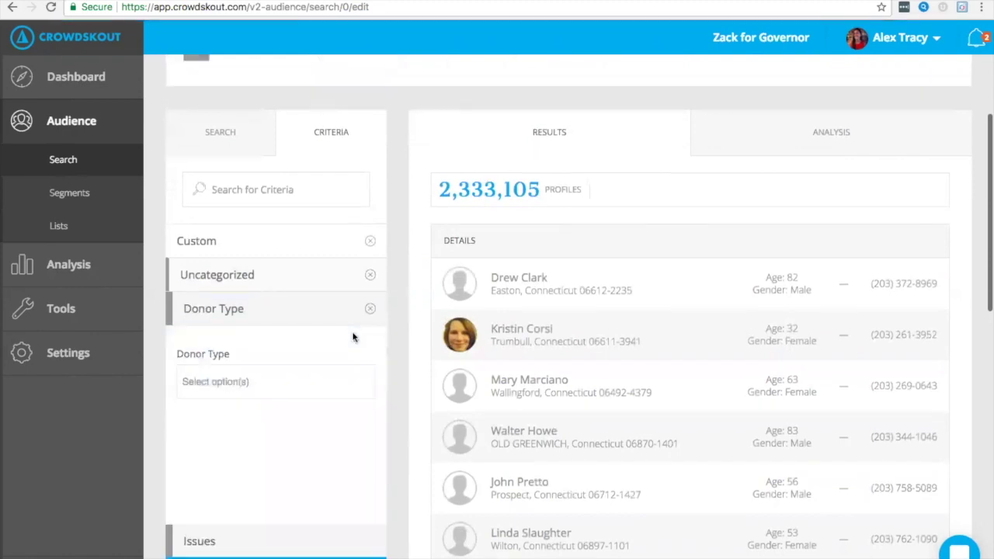
pyautogui.click(277, 383)
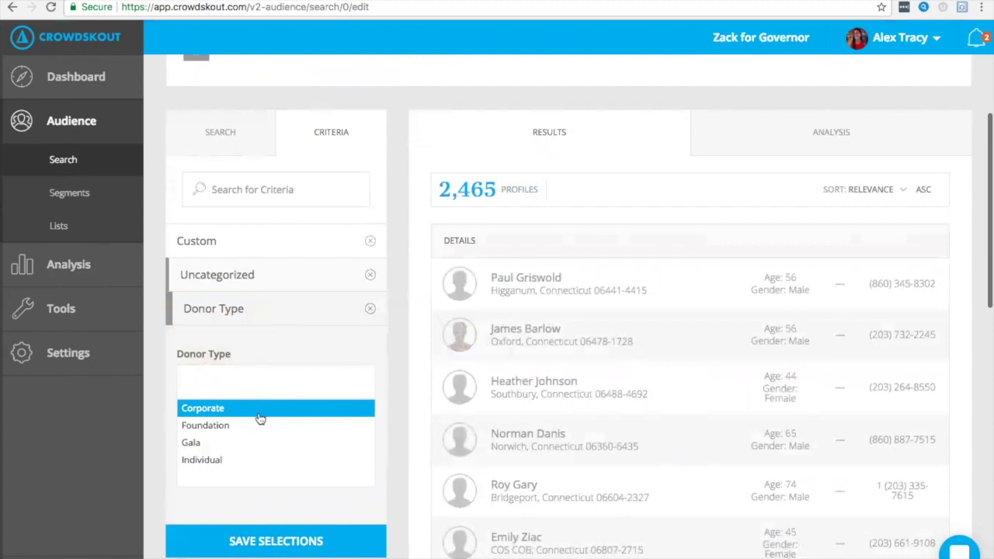
pyautogui.click(260, 419)
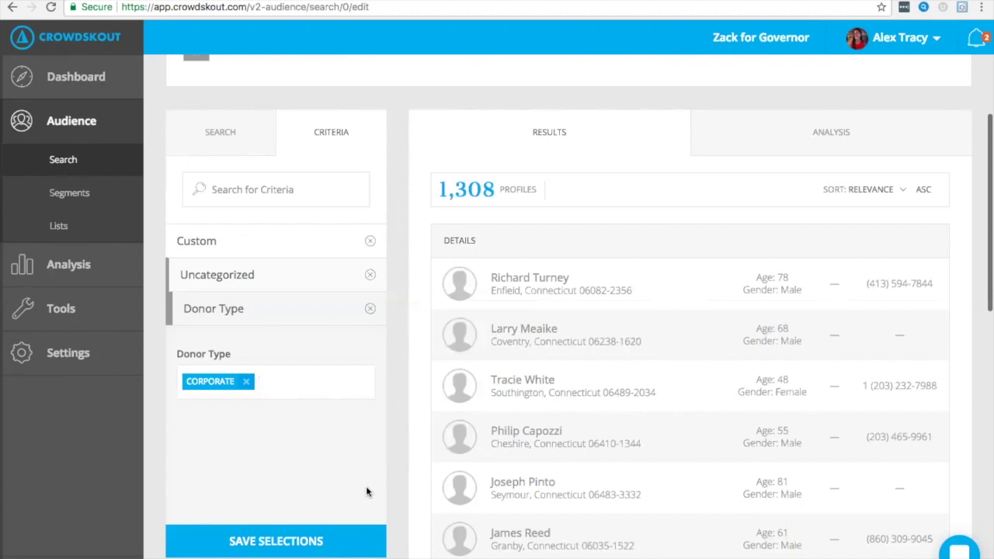
pyautogui.click(313, 381)
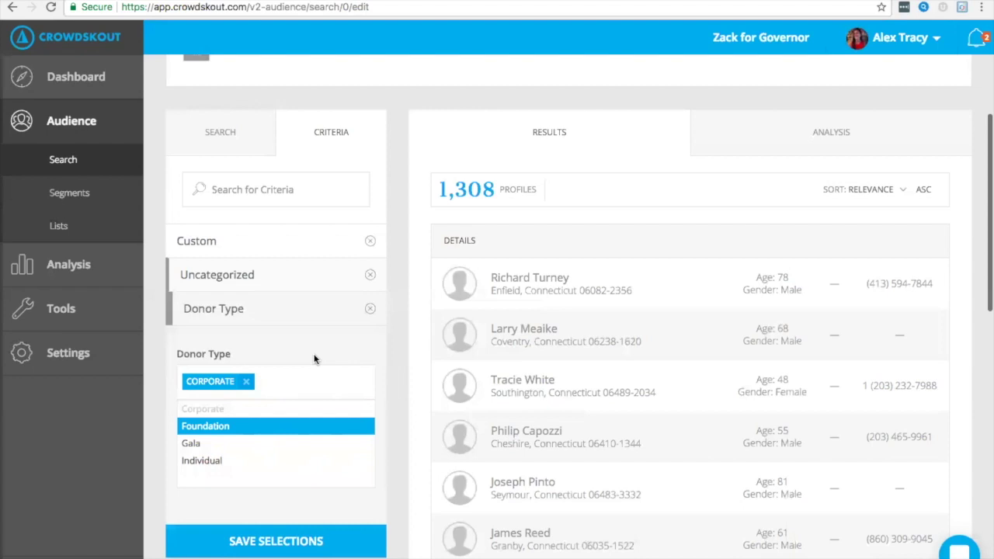
pyautogui.click(314, 359)
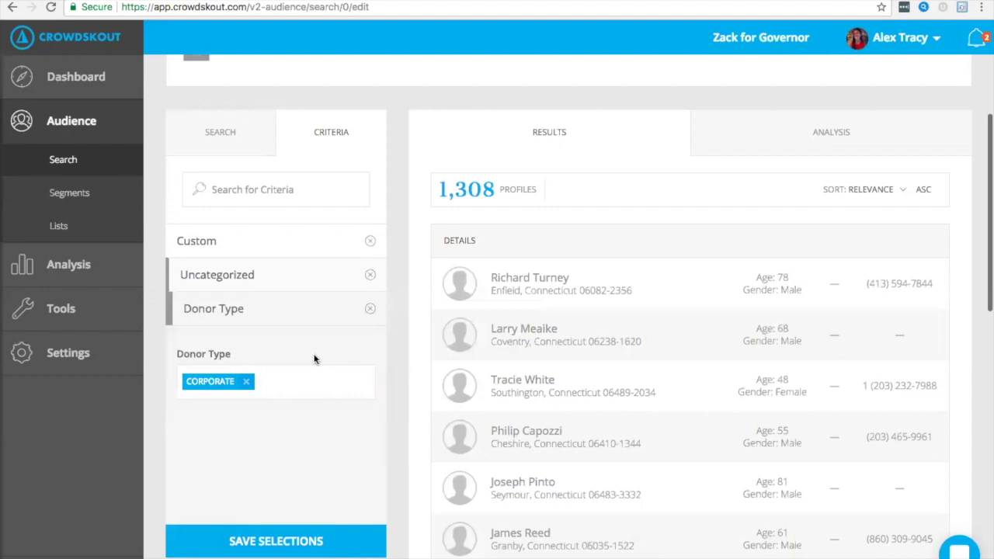
# - Clear the Donor Type filter and return to the full list of criteria categories
pyautogui.click(371, 311)
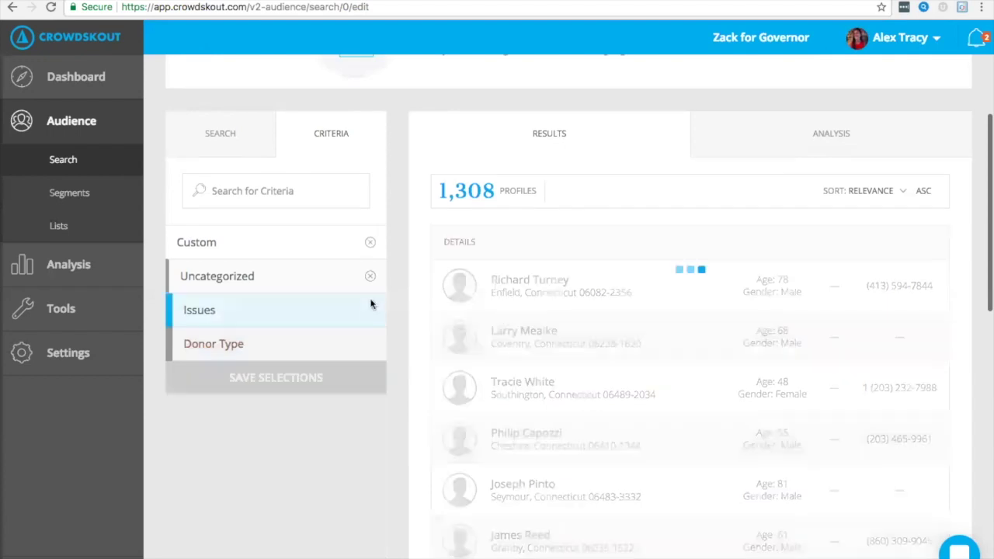
pyautogui.click(371, 252)
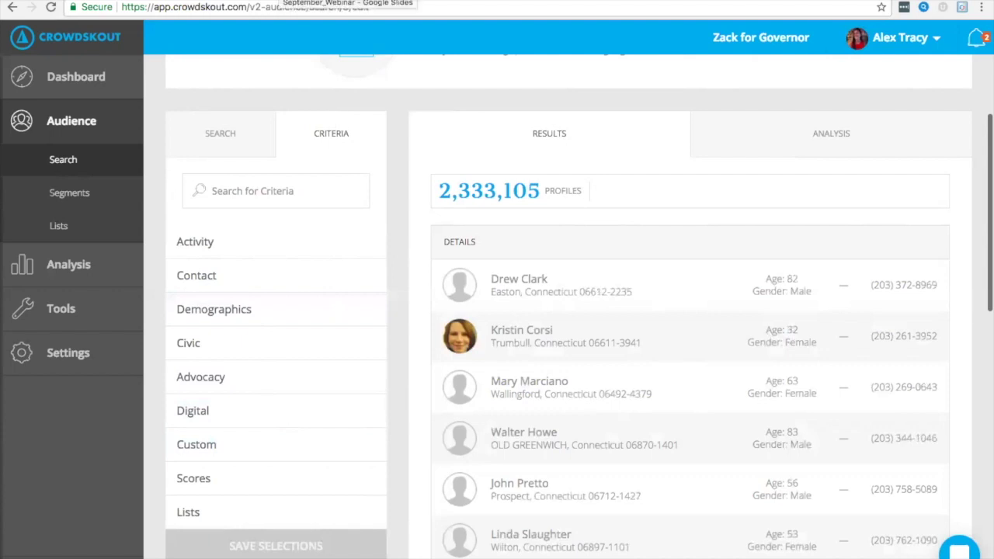
# - Switch to the Google Slides webinar presentation and show the "Way 4: Make it manageable" slide
pyautogui.click(347, 1)
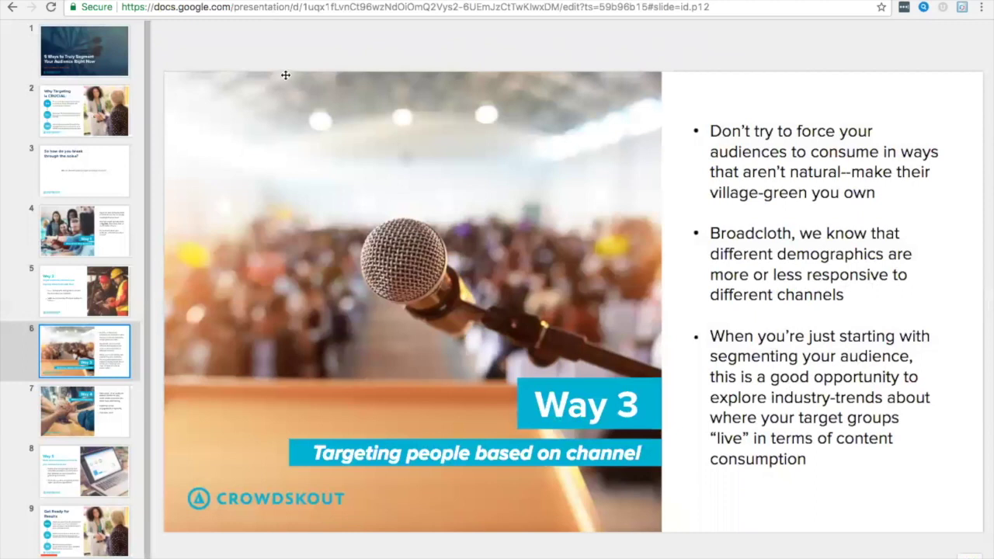
pyautogui.click(77, 431)
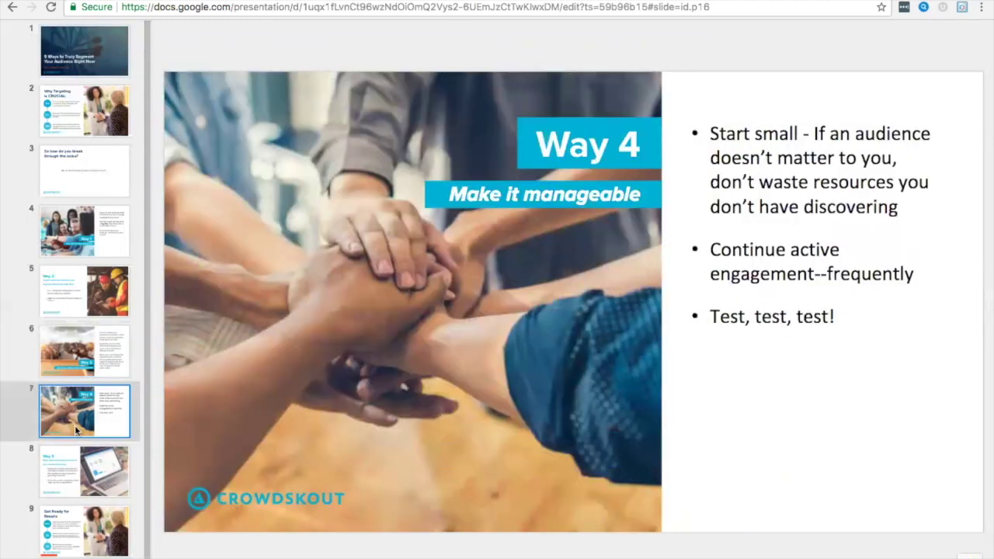
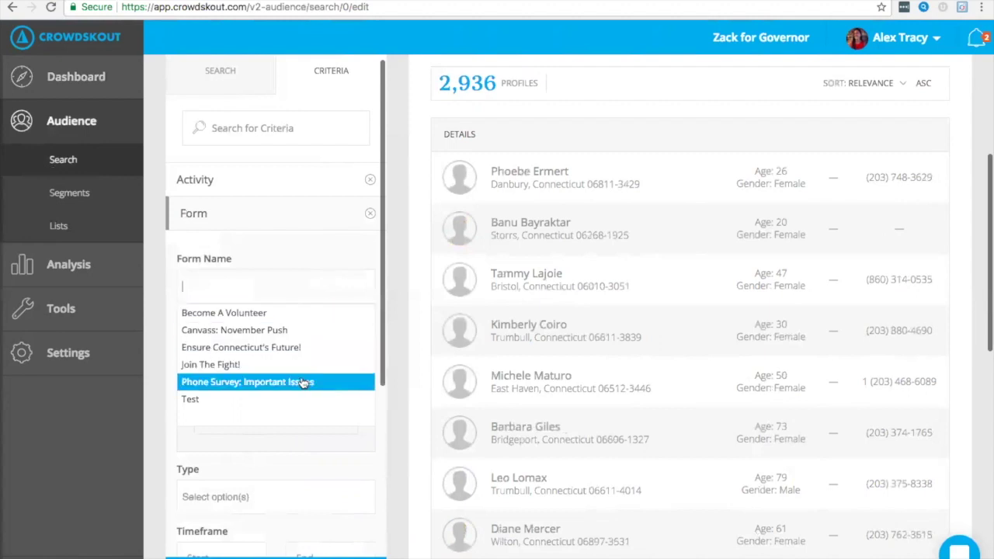
# - Filter the form activity by the form "Phone Survey: Important Issues" and save the criteria selection
pyautogui.click(303, 382)
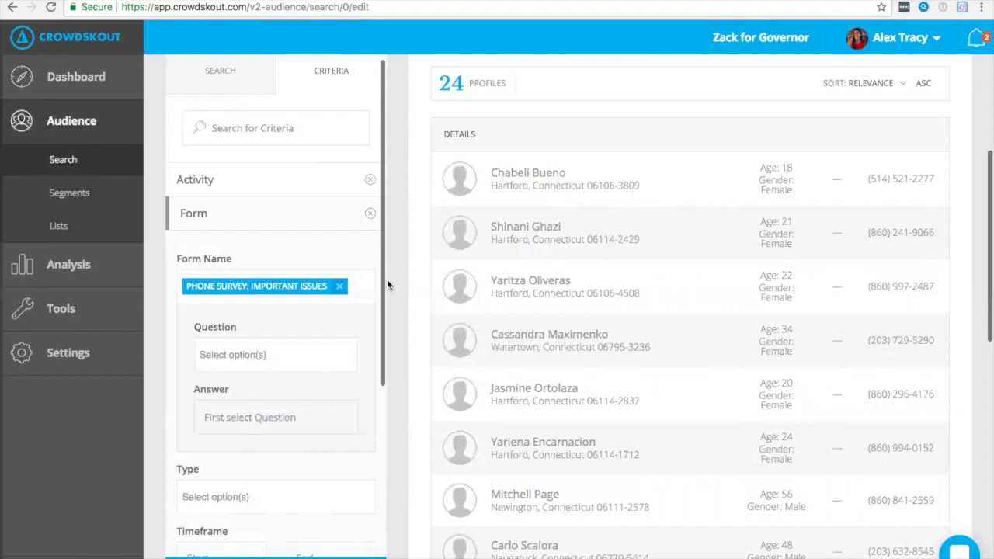
pyautogui.scroll(1, 387, 285)
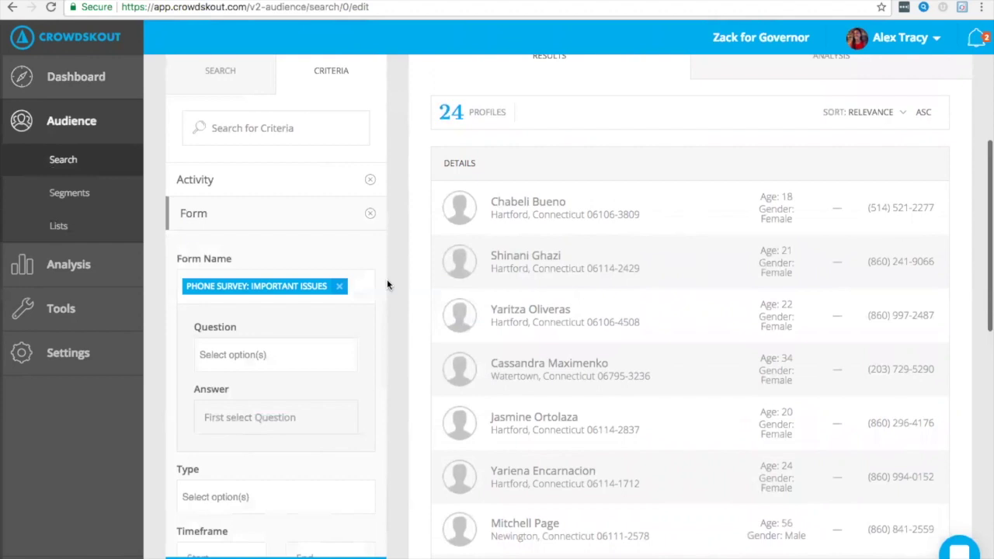
pyautogui.scroll(2, 387, 285)
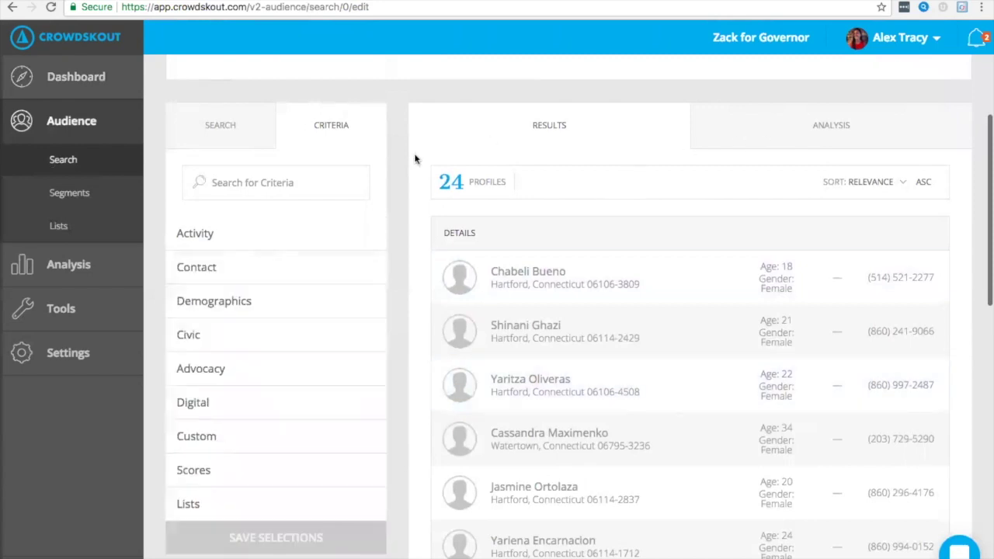
# - Save the search results as a new segment named Segment1
pyautogui.scroll(3, 699, 155)
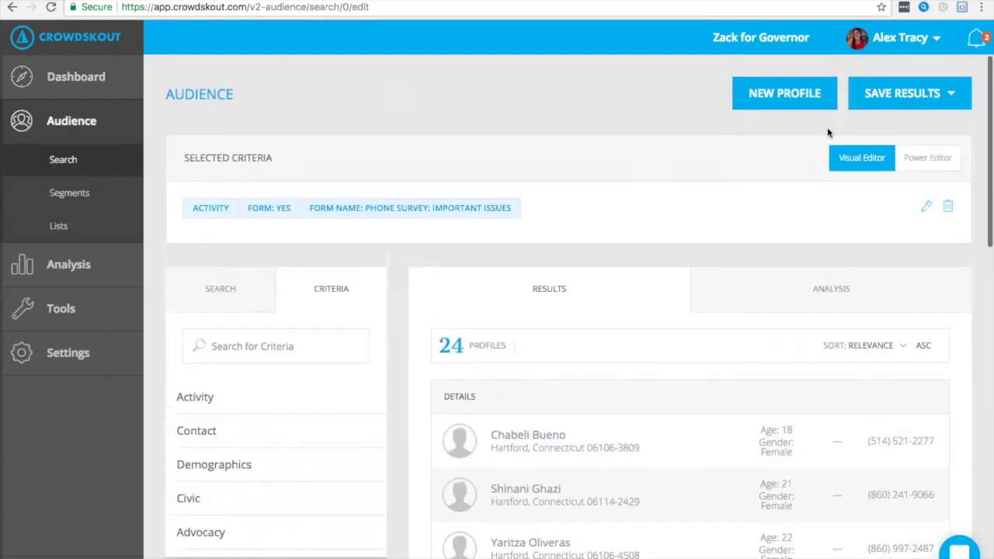
pyautogui.click(904, 106)
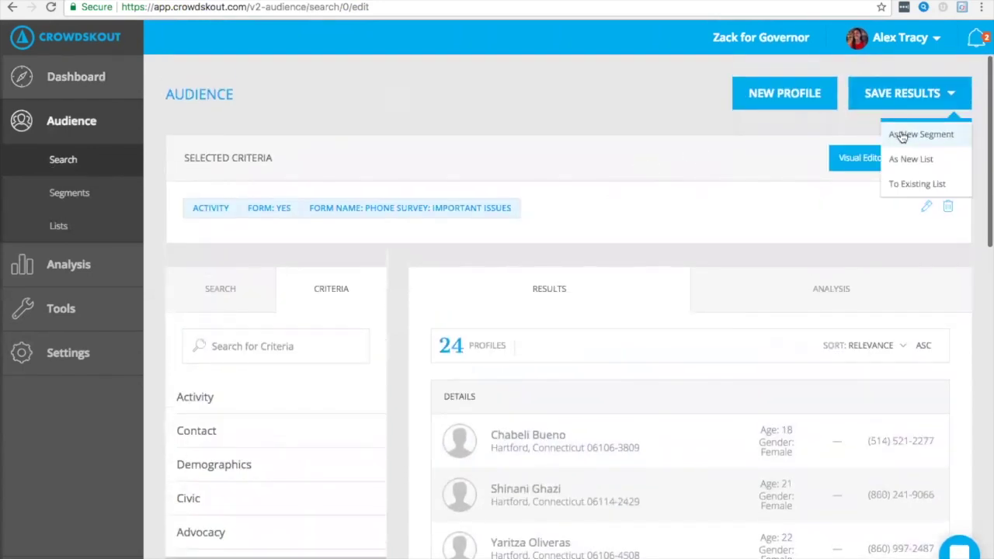
pyautogui.click(900, 136)
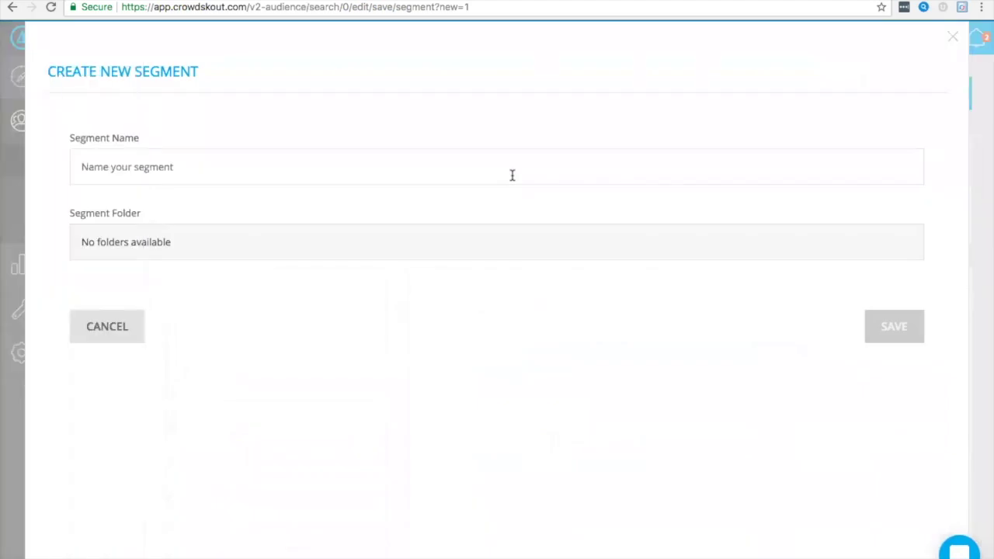
pyautogui.click(512, 175)
pyautogui.write('Sgme')
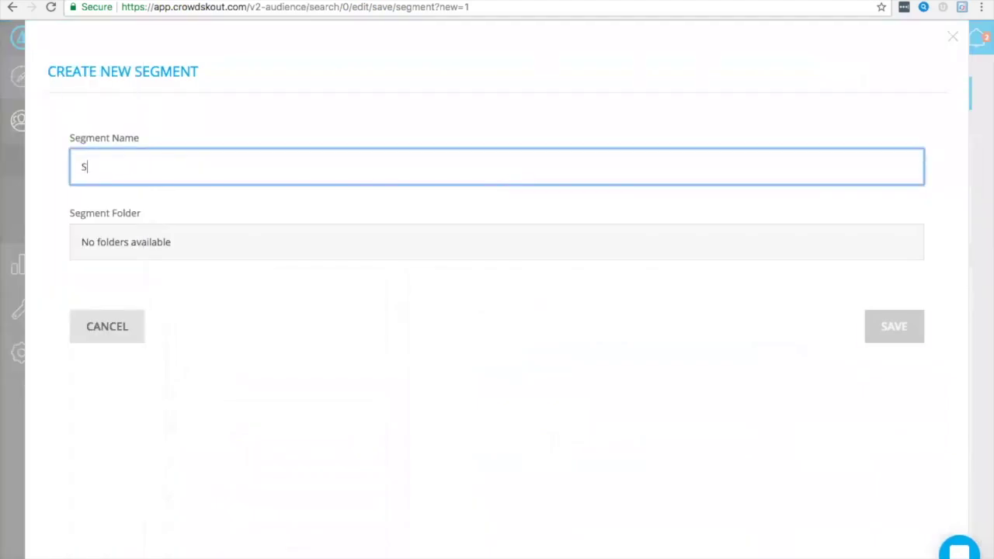
pyautogui.press('BackSpace')
pyautogui.press('BackSpace')
pyautogui.press('BackSpace')
pyautogui.write('egment1')
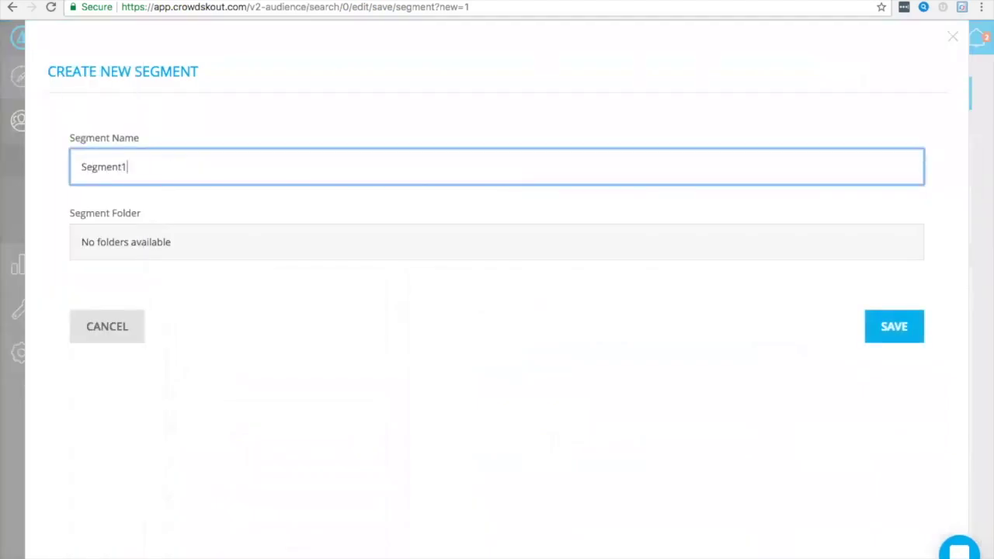
pyautogui.click(900, 326)
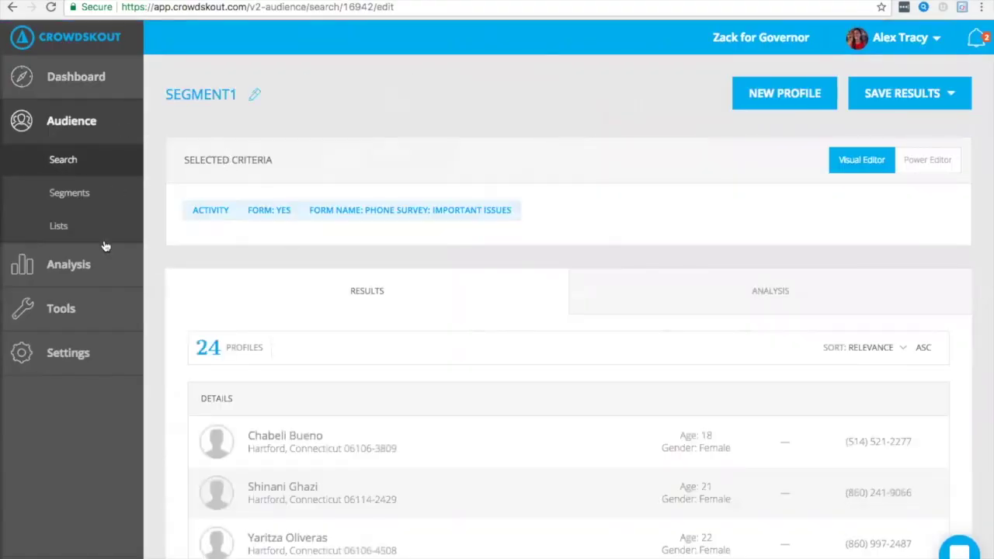
# - Create a new analysis chart named Segment1 and proceed to its configuration
pyautogui.click(99, 84)
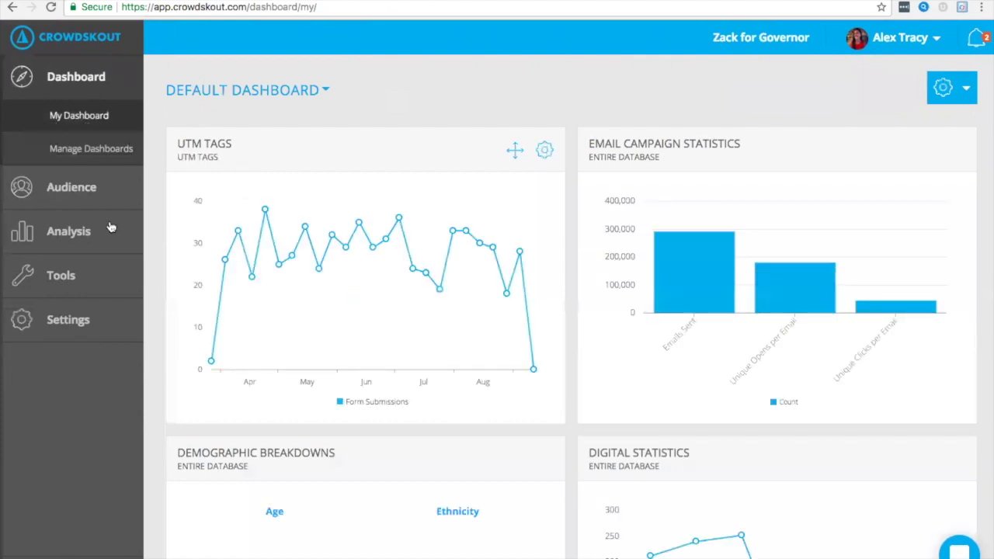
pyautogui.click(92, 231)
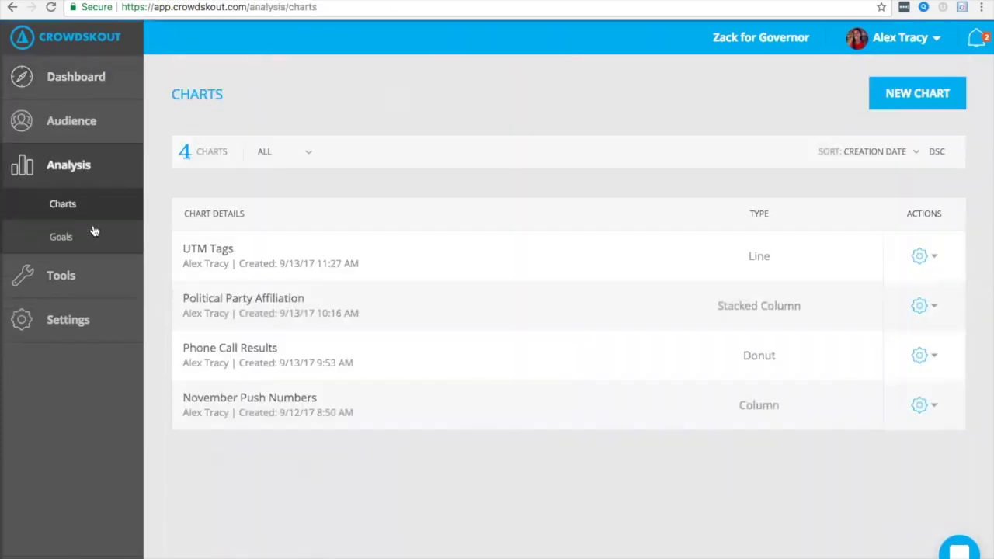
pyautogui.click(902, 103)
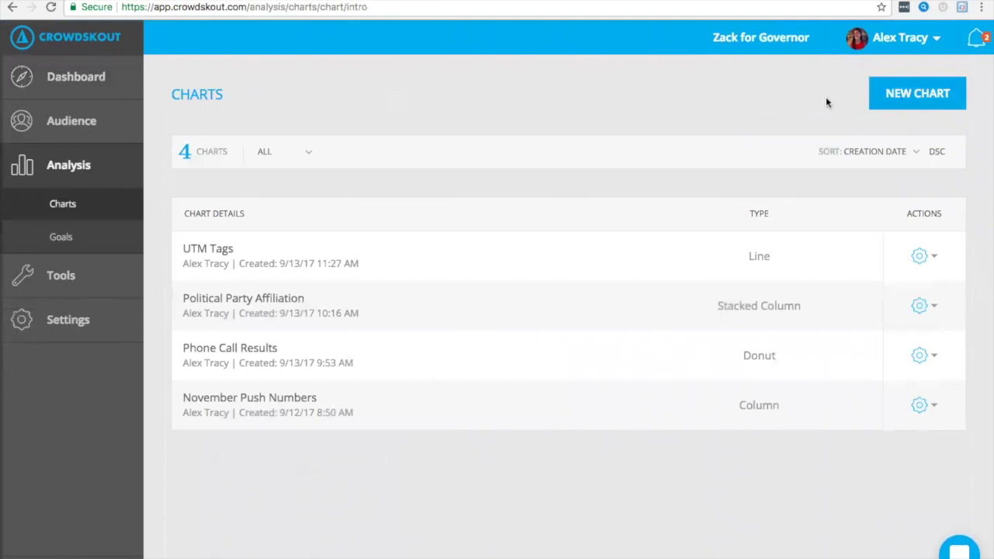
pyautogui.click(403, 172)
pyautogui.write('Segment1')
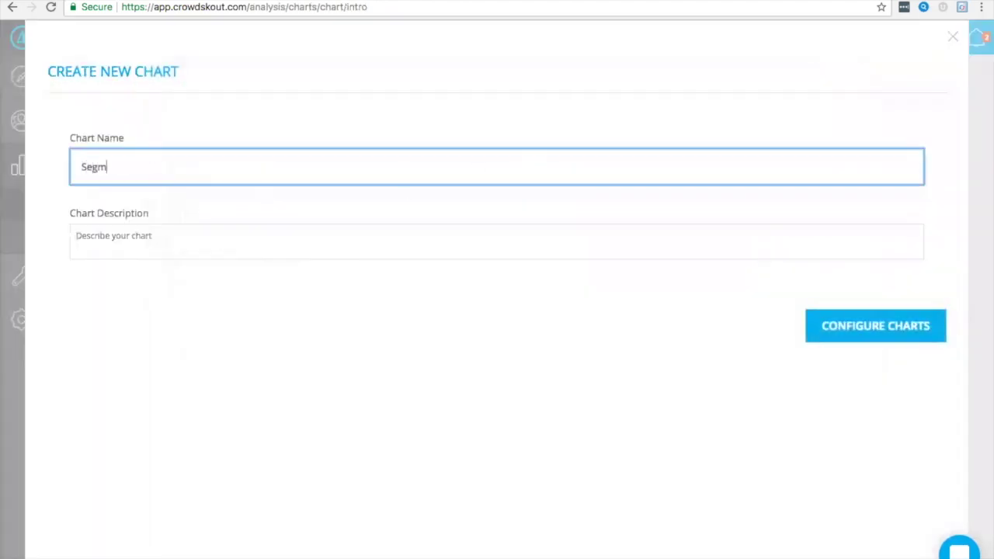
pyautogui.click(845, 333)
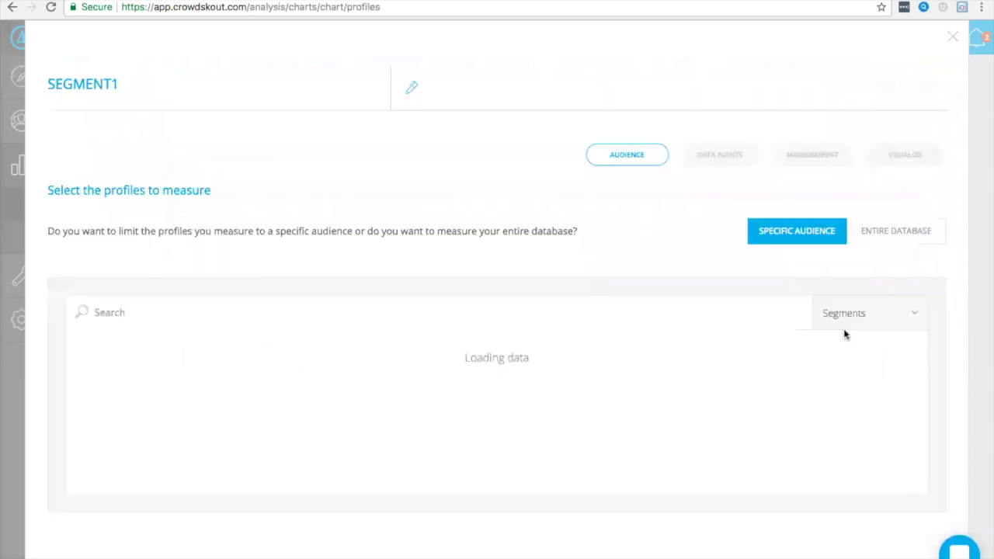
# - Limit the chart's audience to the saved segment Segment1 and continue to the data points
pyautogui.click(386, 299)
pyautogui.write('segment1')
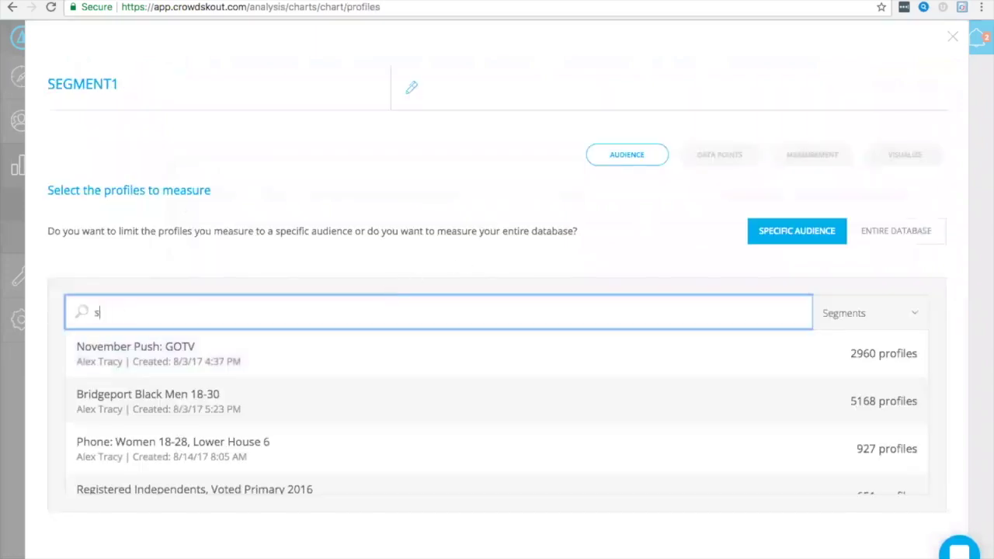
pyautogui.click(362, 343)
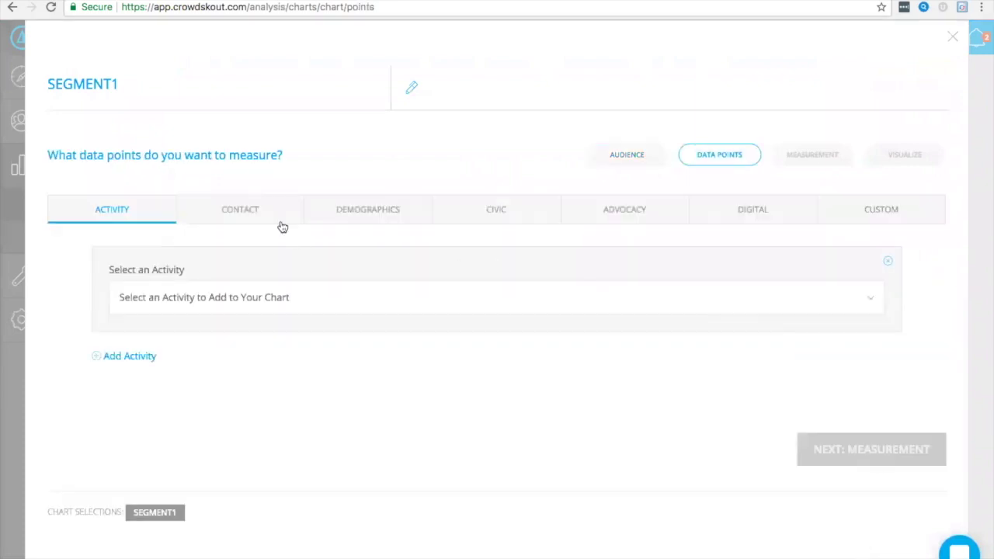
# - Add Gender from the demographic personal details as a data point of the chart
pyautogui.click(355, 218)
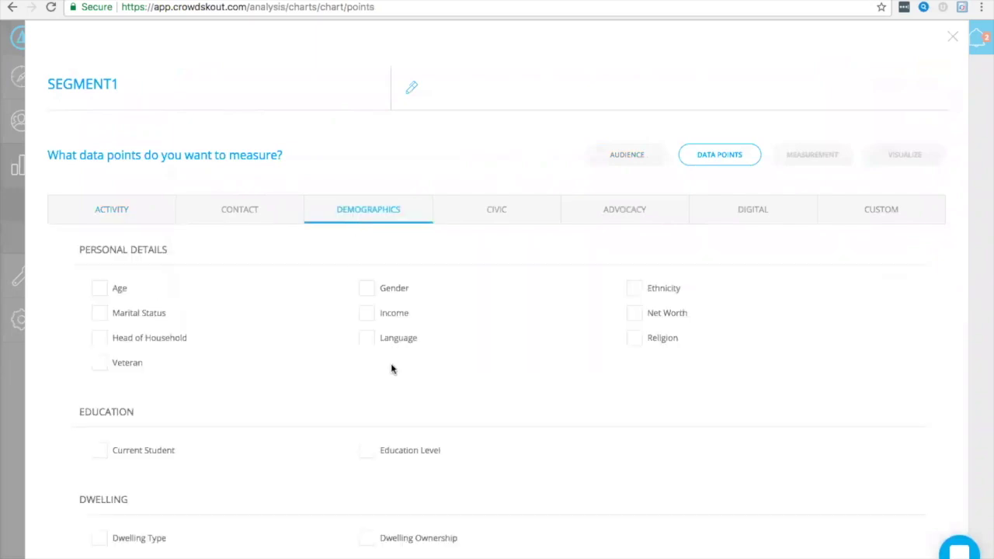
pyautogui.scroll(-1, 391, 369)
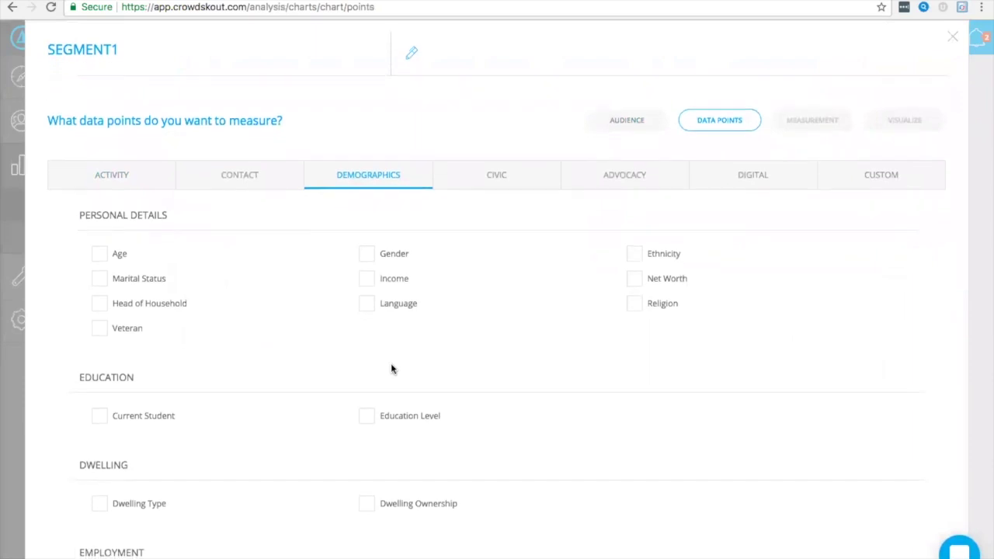
pyautogui.click(367, 252)
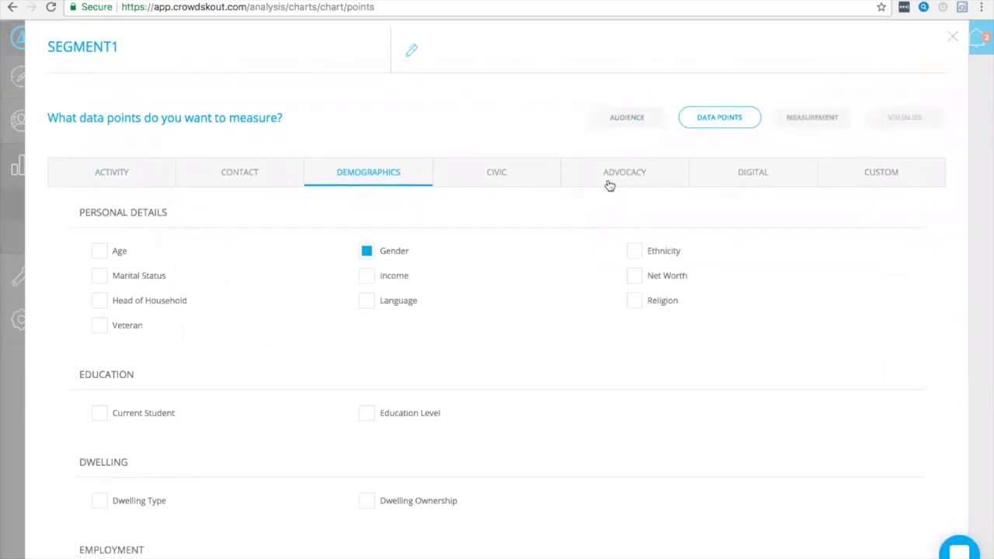
# - Review the available digital data points and return to the demographic ones
pyautogui.click(739, 175)
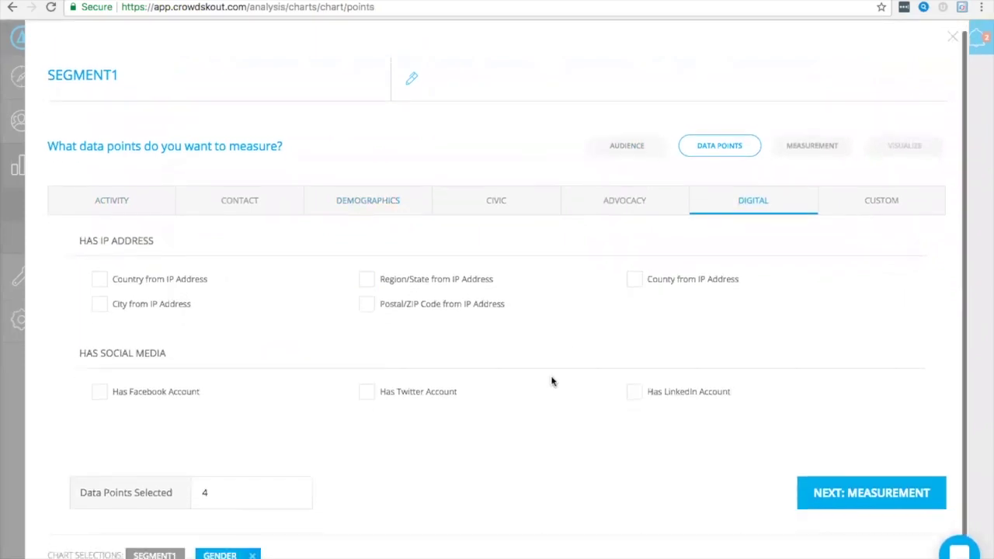
pyautogui.click(367, 209)
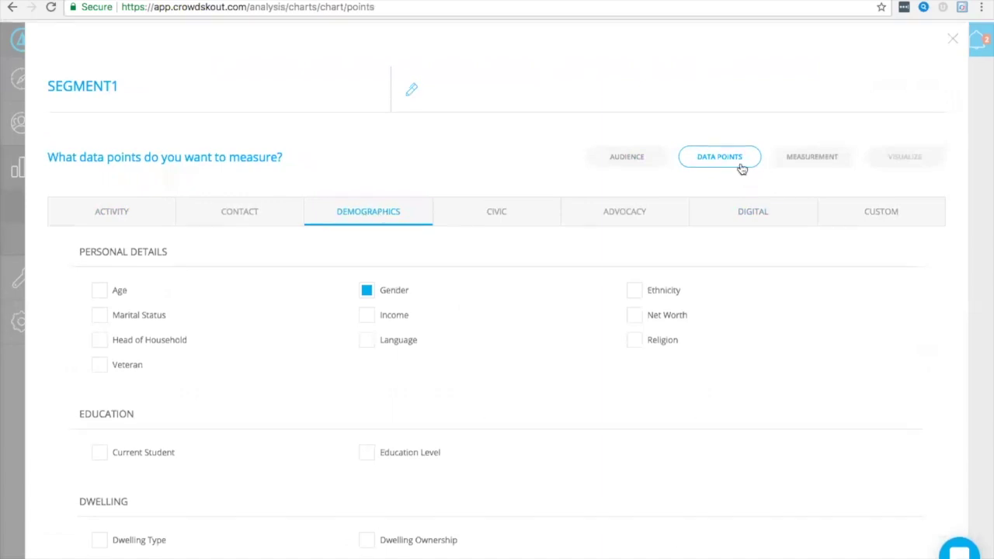
# - Set the chart's measurement to Comparison against the Donation Amount activity, and close the chart without saving it
pyautogui.scroll(-5, 741, 169)
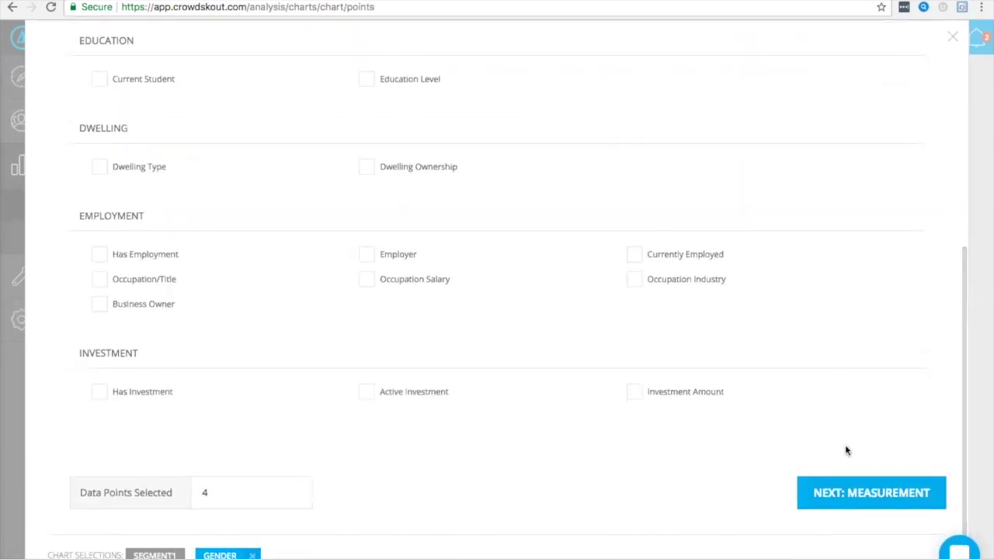
pyautogui.click(868, 509)
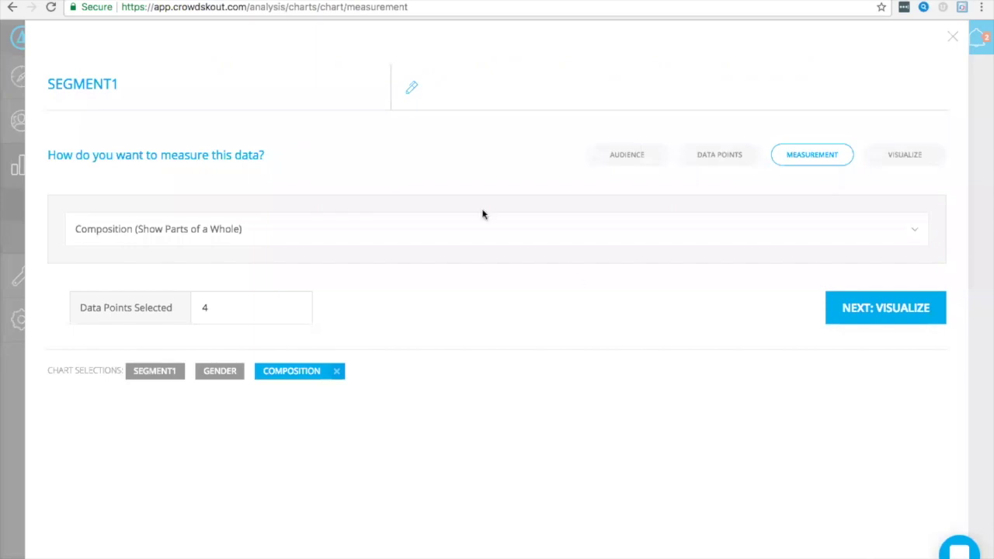
pyautogui.click(444, 239)
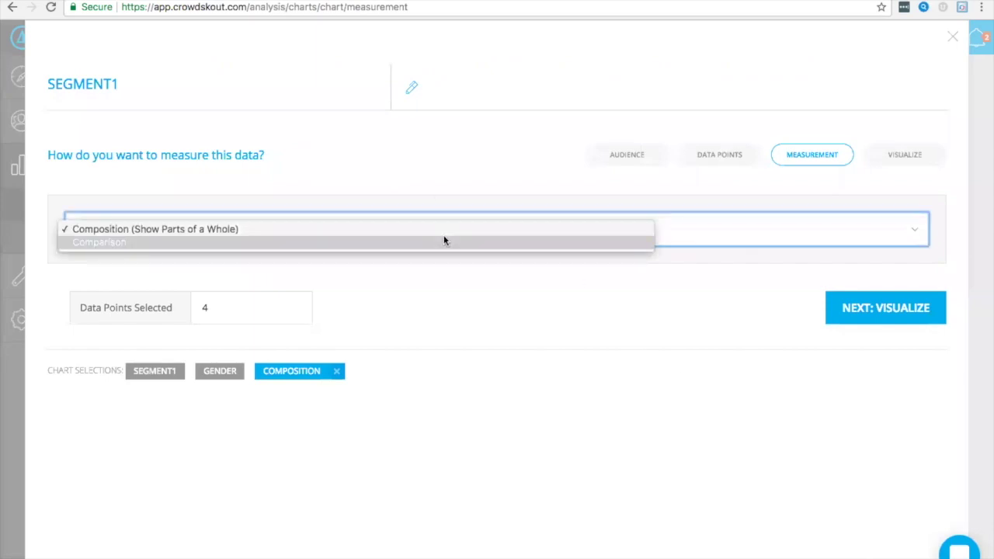
pyautogui.click(444, 240)
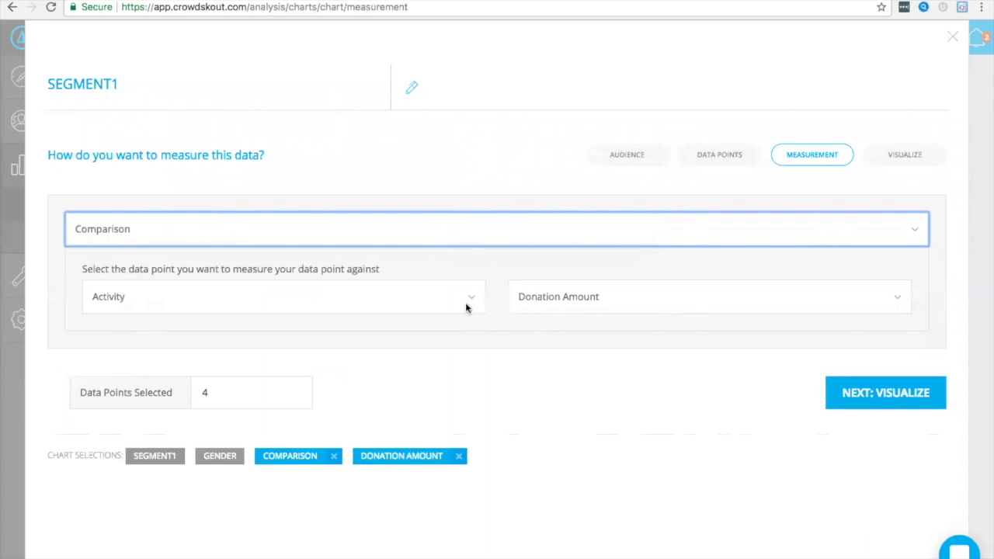
pyautogui.click(577, 299)
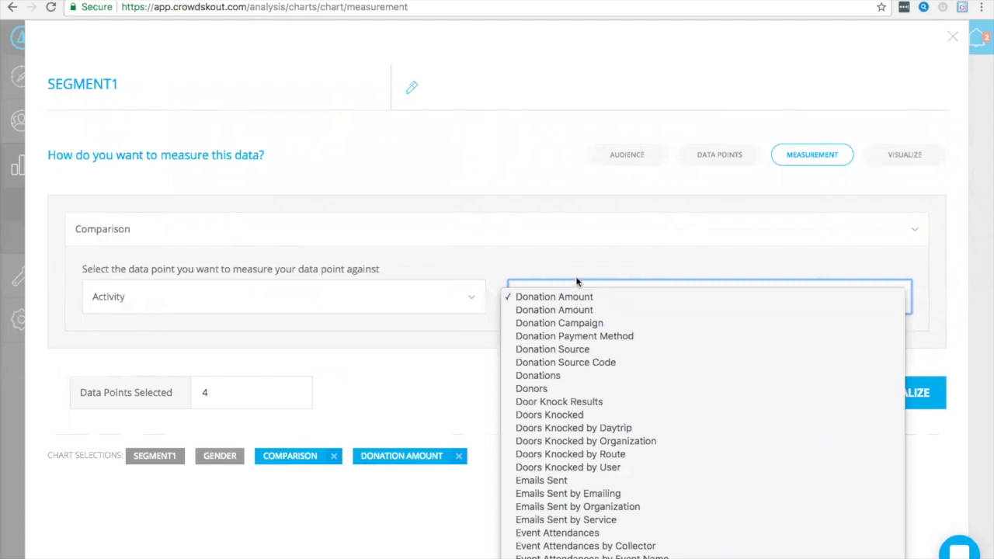
pyautogui.click(577, 282)
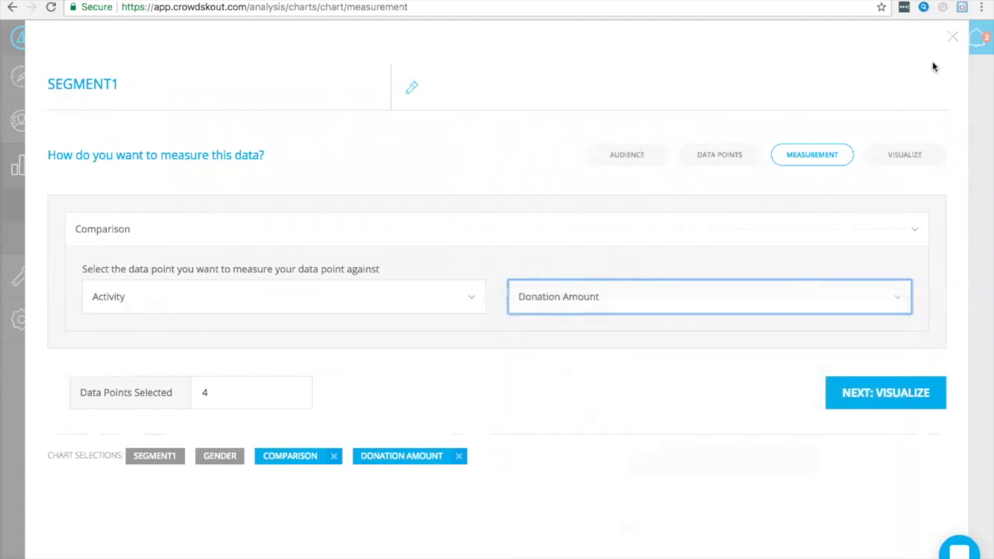
pyautogui.click(953, 37)
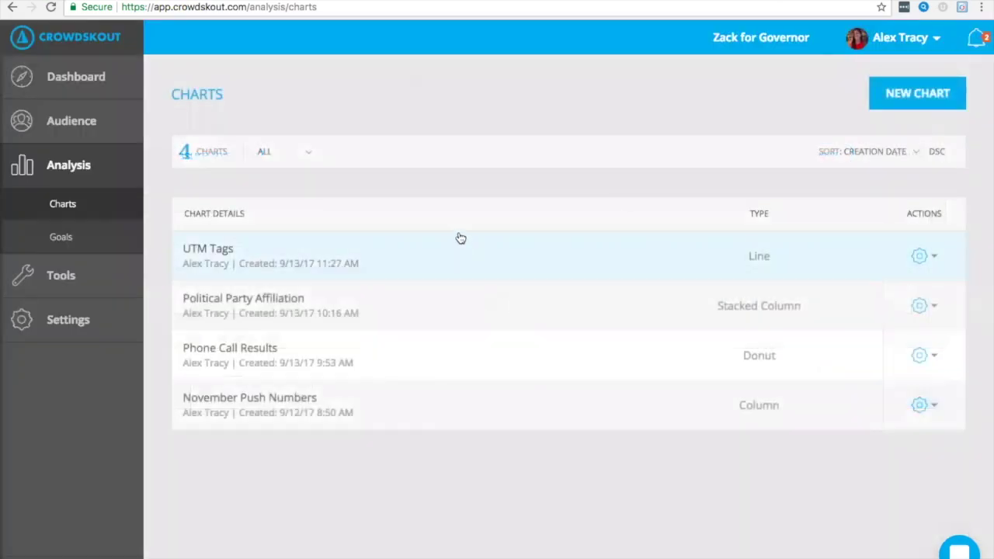
# - Add a goal module showing Q3: Donations to the default dashboard
pyautogui.click(62, 80)
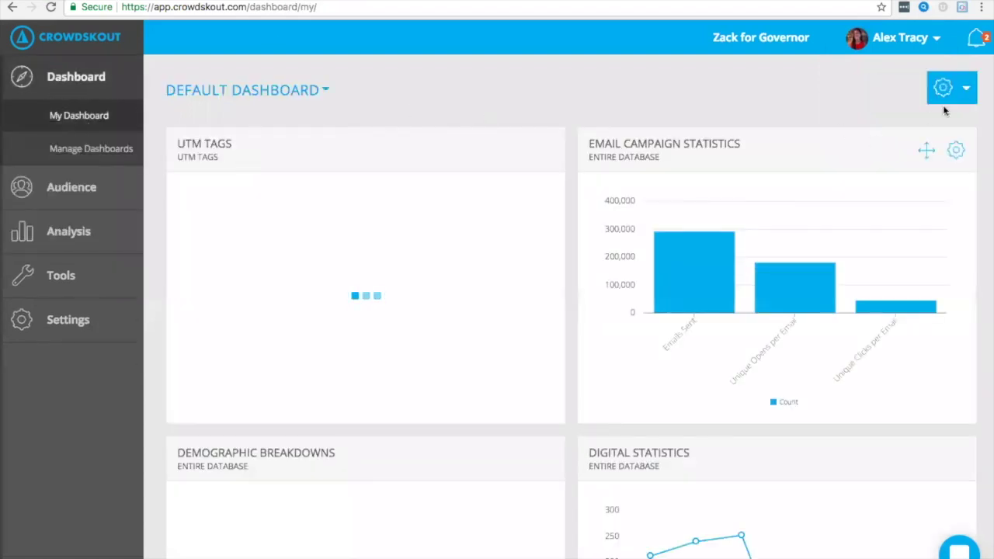
pyautogui.click(969, 90)
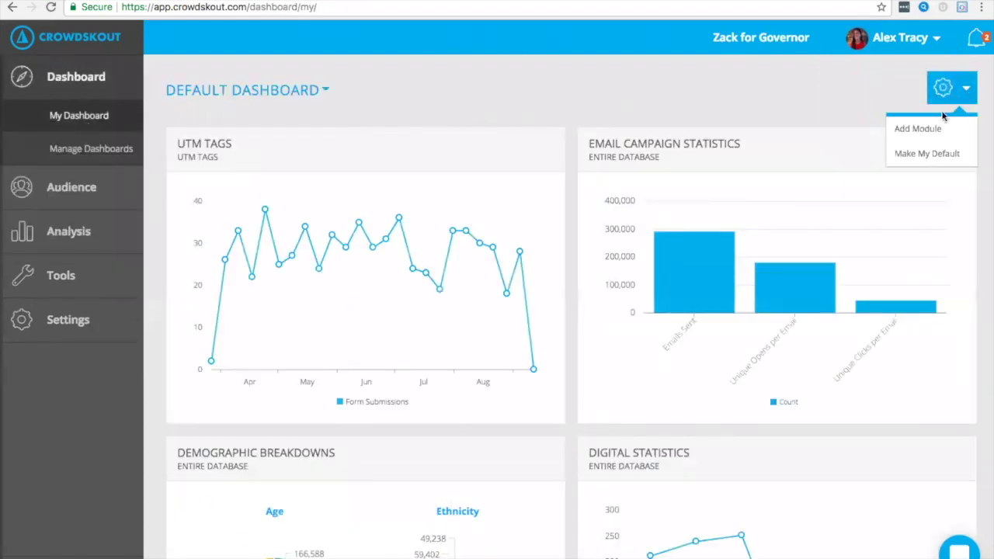
pyautogui.click(919, 130)
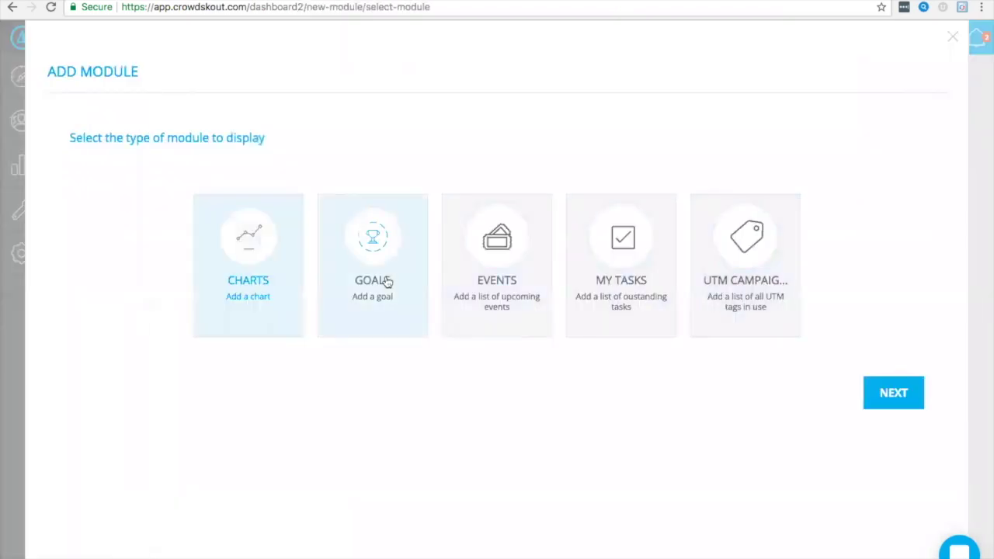
pyautogui.click(903, 392)
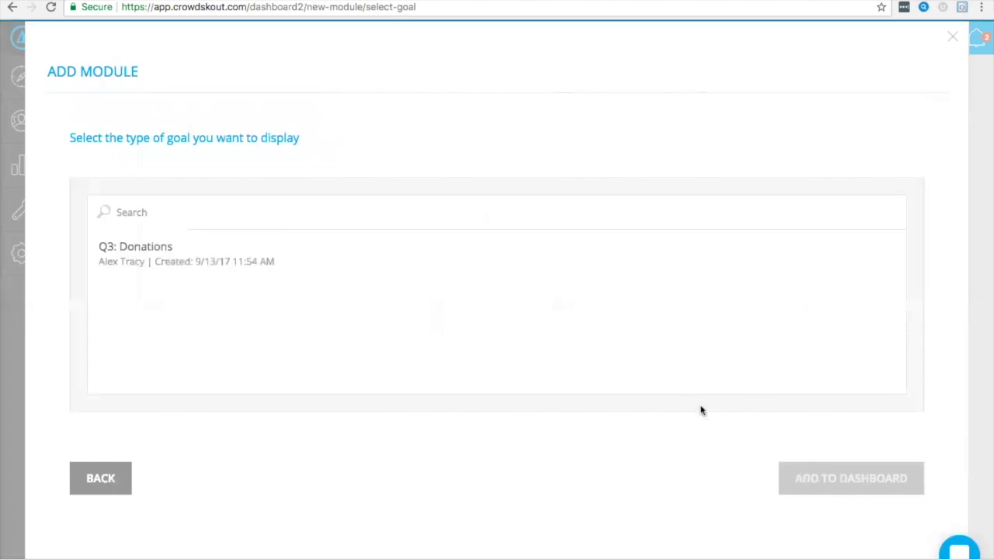
pyautogui.click(312, 256)
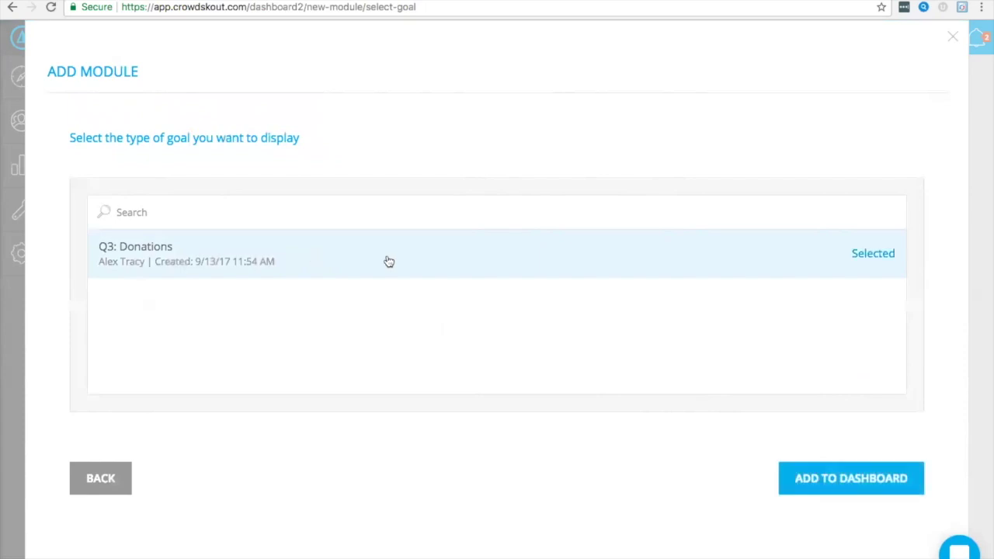
pyautogui.click(827, 481)
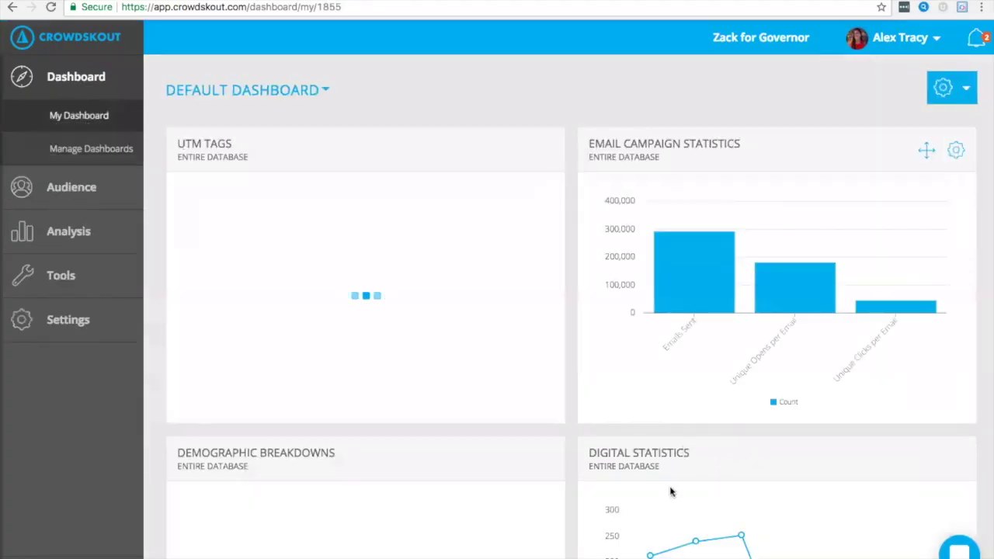
# - Move the Q3: Donations module on the dashboard to the place directly above November Push Numbers
pyautogui.scroll(-2, 672, 491)
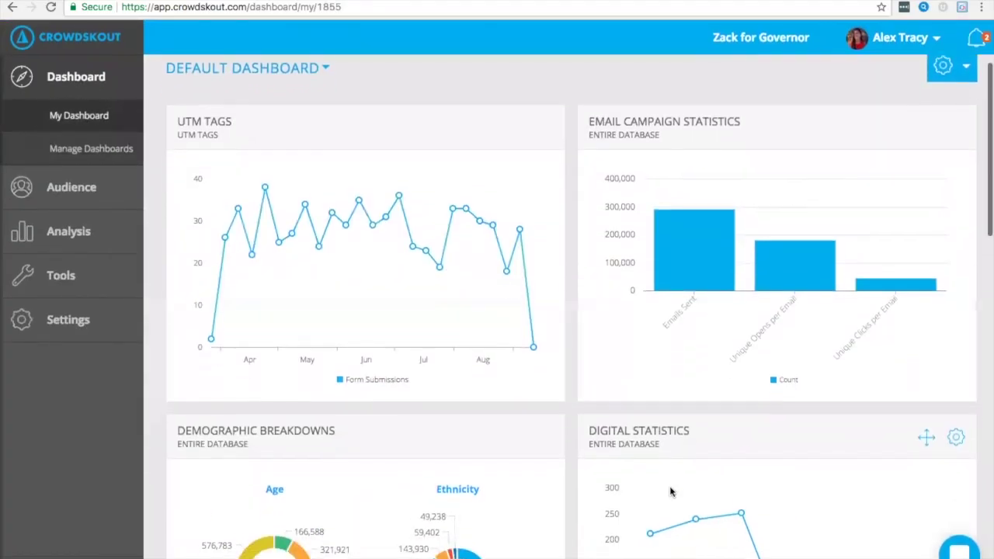
pyautogui.scroll(-5, 671, 491)
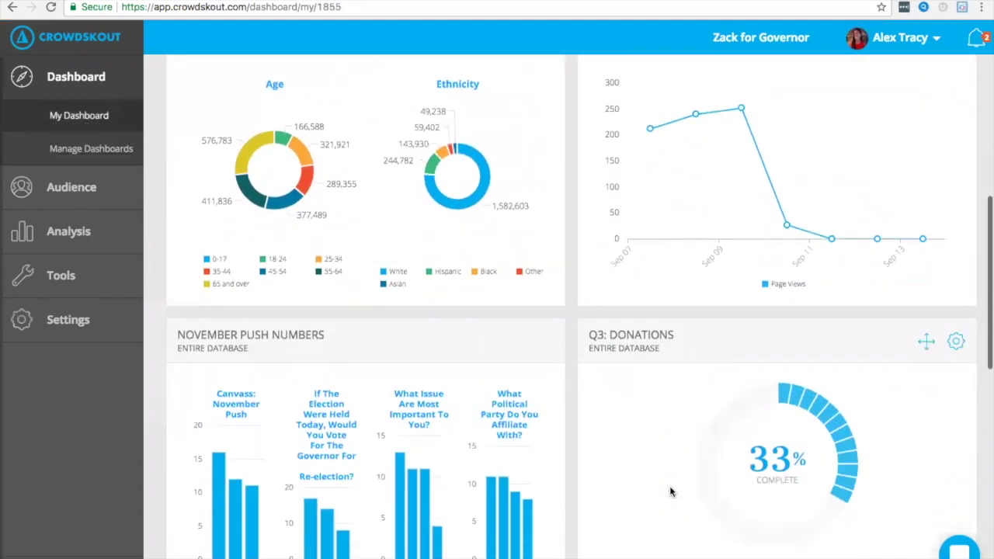
pyautogui.scroll(-3, 671, 489)
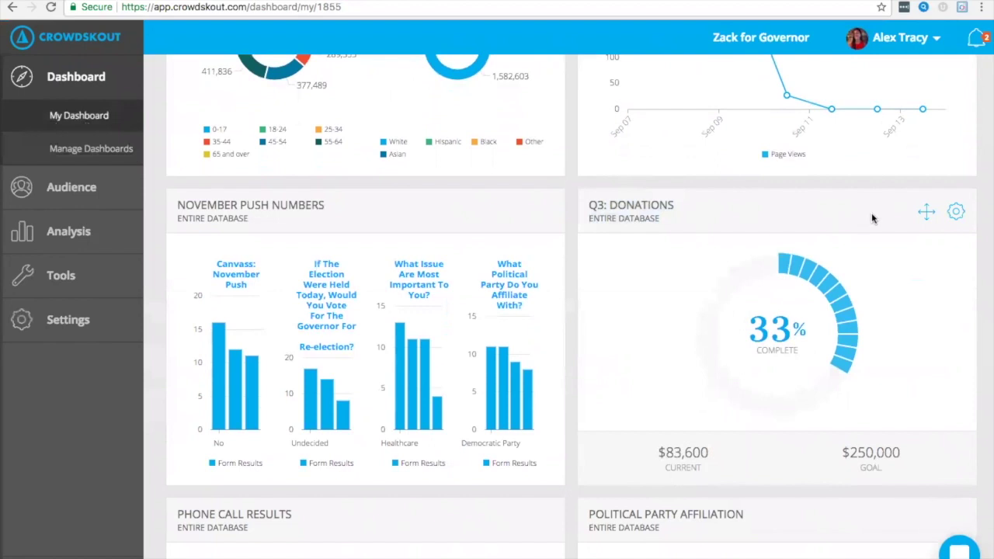
pyautogui.moveTo(927, 212); pyautogui.dragTo(507, 143)
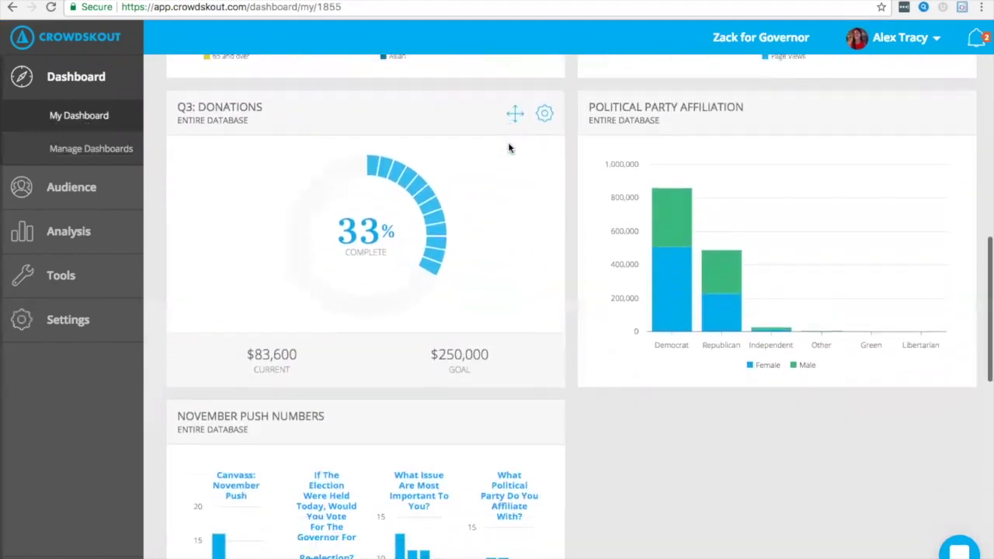
pyautogui.scroll(7, 507, 143)
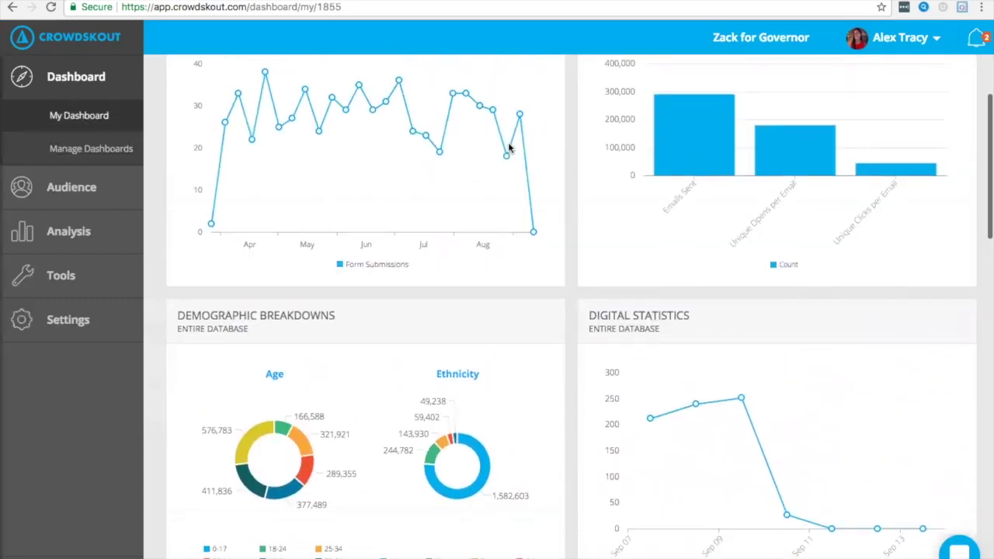
pyautogui.scroll(1, 509, 147)
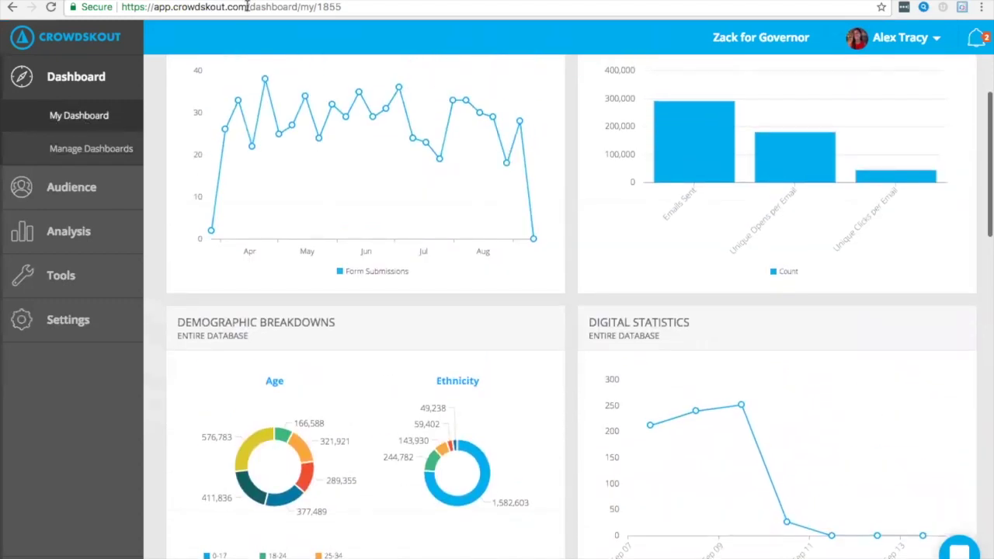
# - Start an audience search and filter the profiles by the Activity criterion Email Send
pyautogui.click(98, 199)
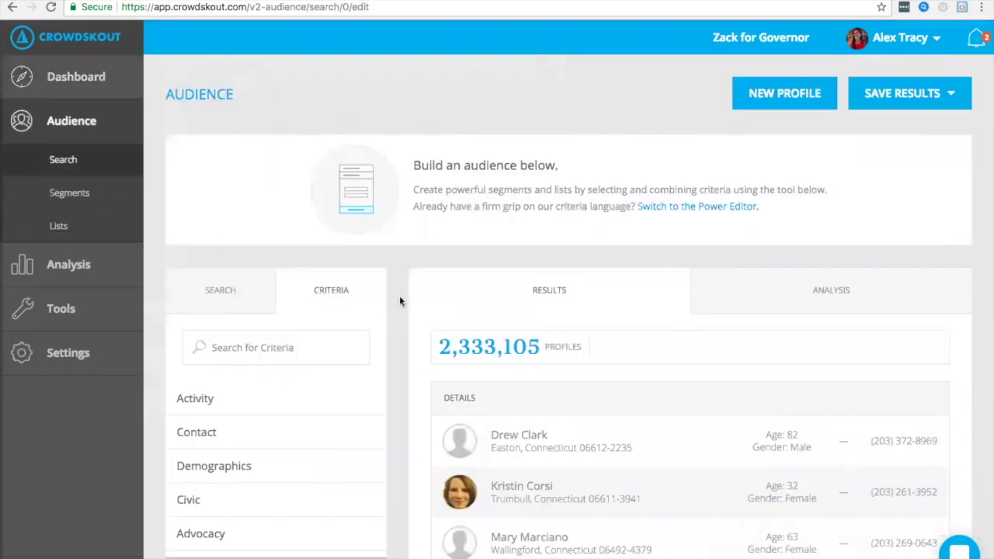
pyautogui.scroll(-2, 400, 301)
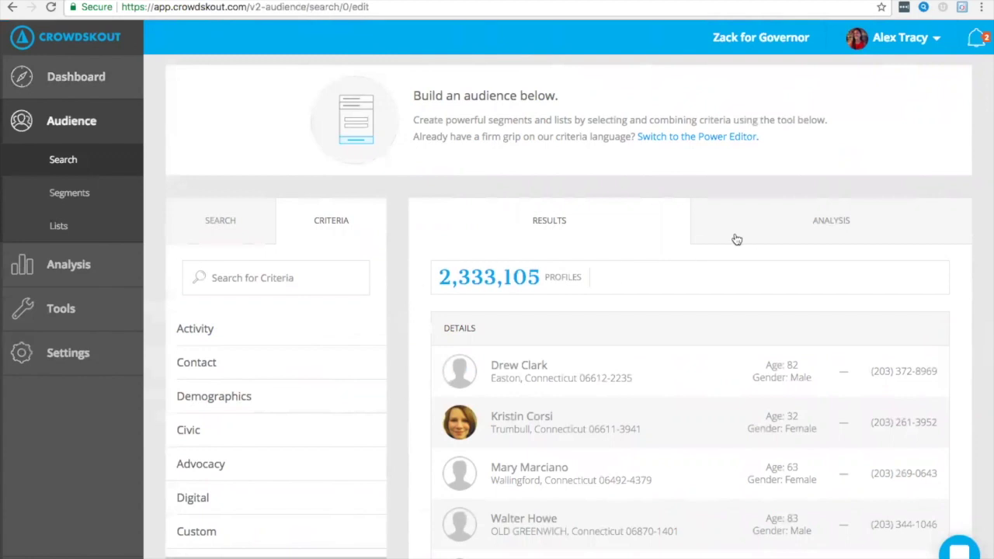
pyautogui.click(337, 323)
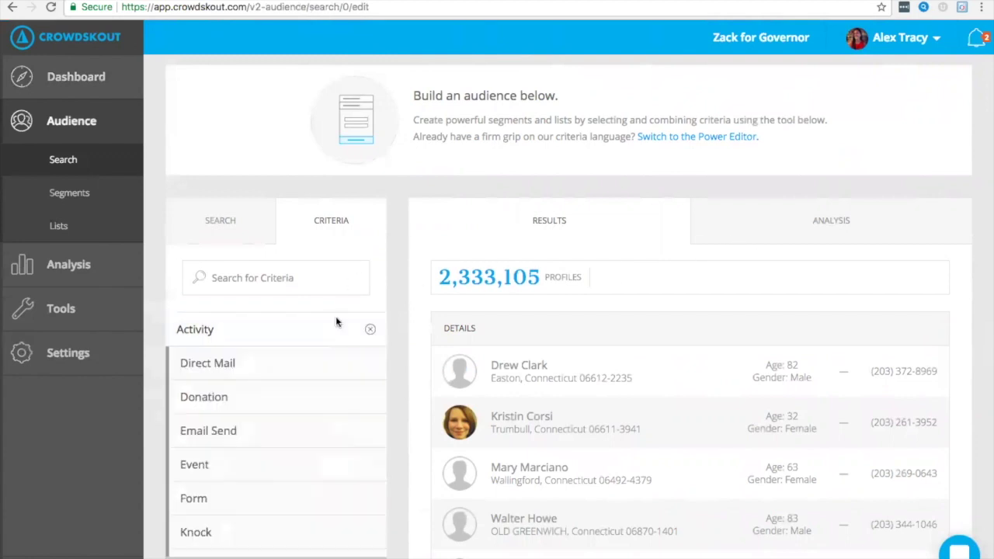
pyautogui.click(313, 424)
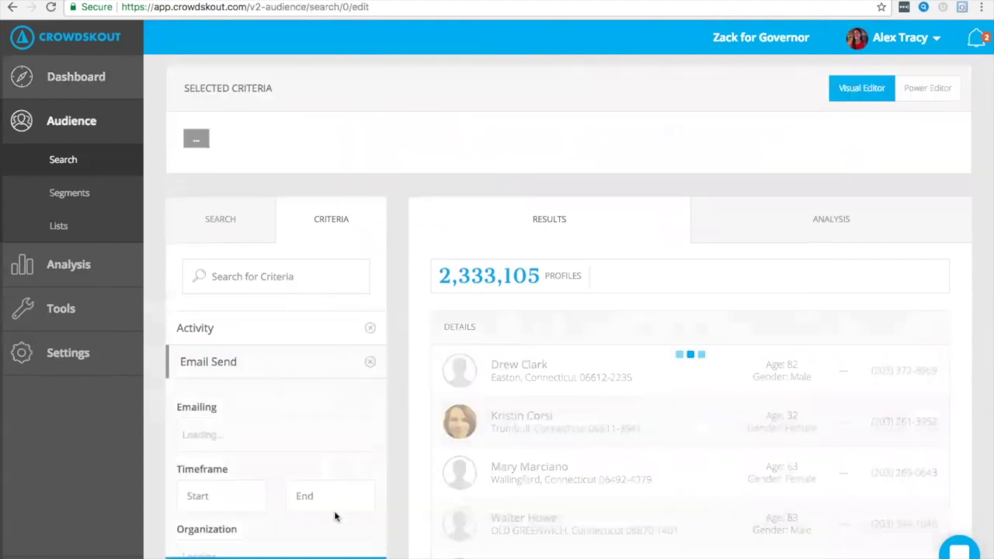
# - Examine the usable data and demographics analysis of the Email Send audience and return to its profile results
pyautogui.click(755, 237)
pyautogui.scroll(-1, 586, 339)
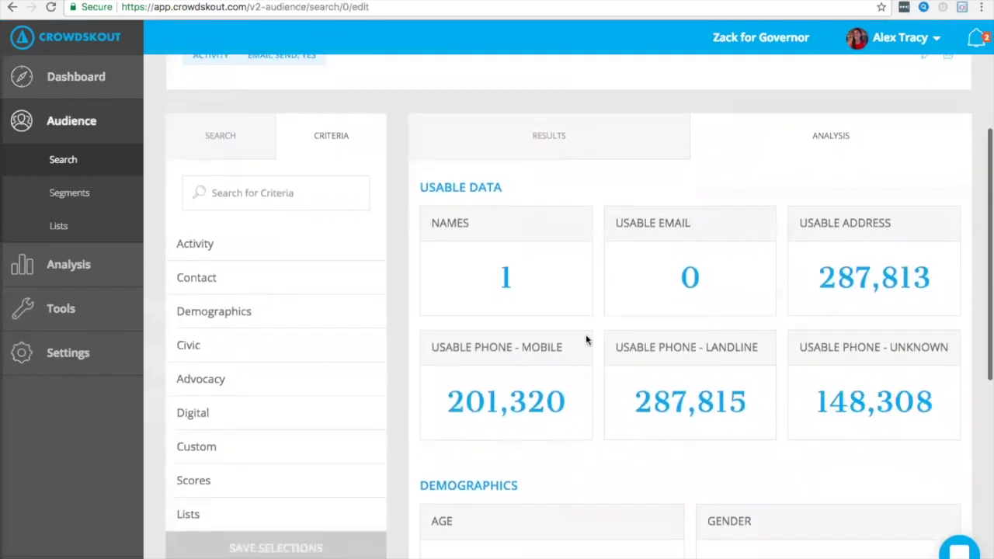
pyautogui.scroll(-2, 586, 339)
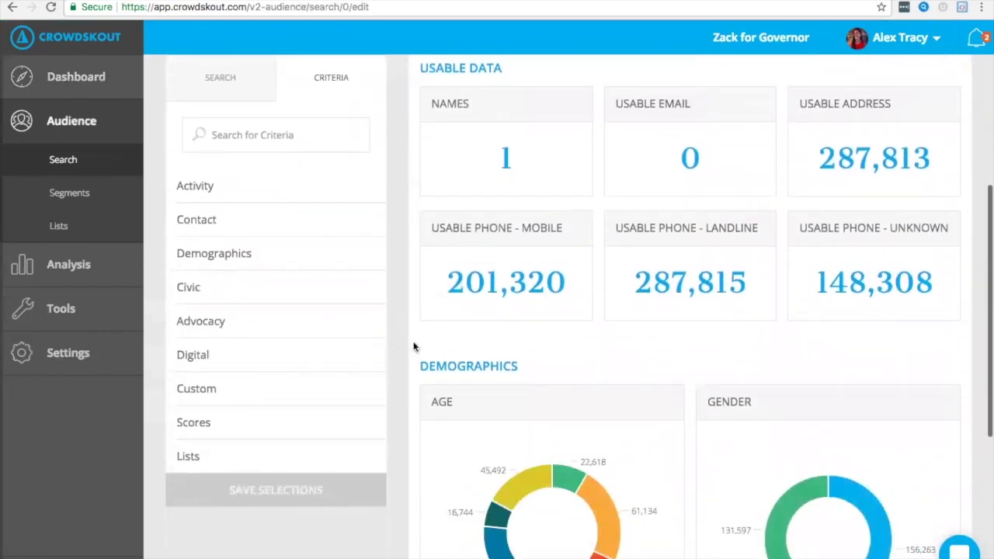
pyautogui.scroll(-3, 413, 348)
pyautogui.scroll(2, 414, 347)
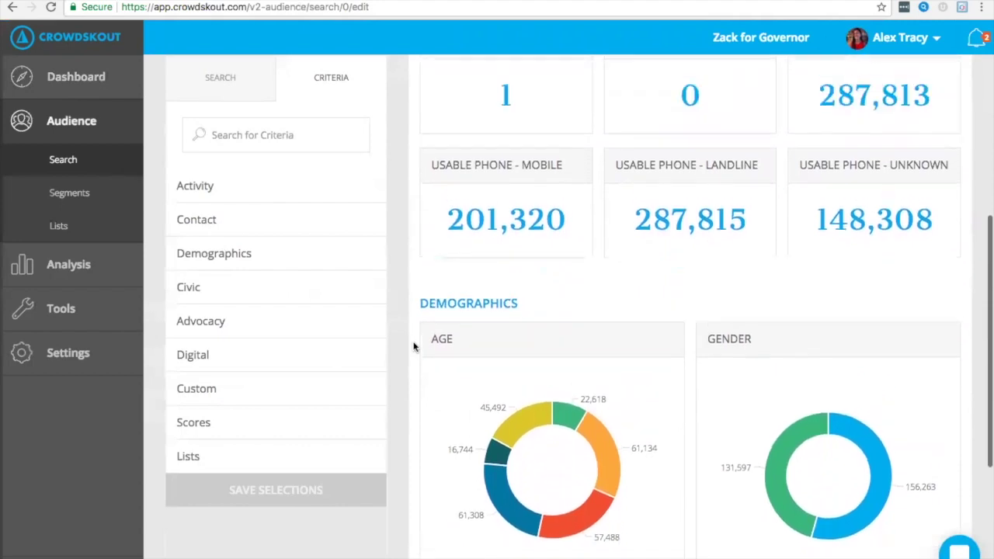
pyautogui.scroll(4, 413, 347)
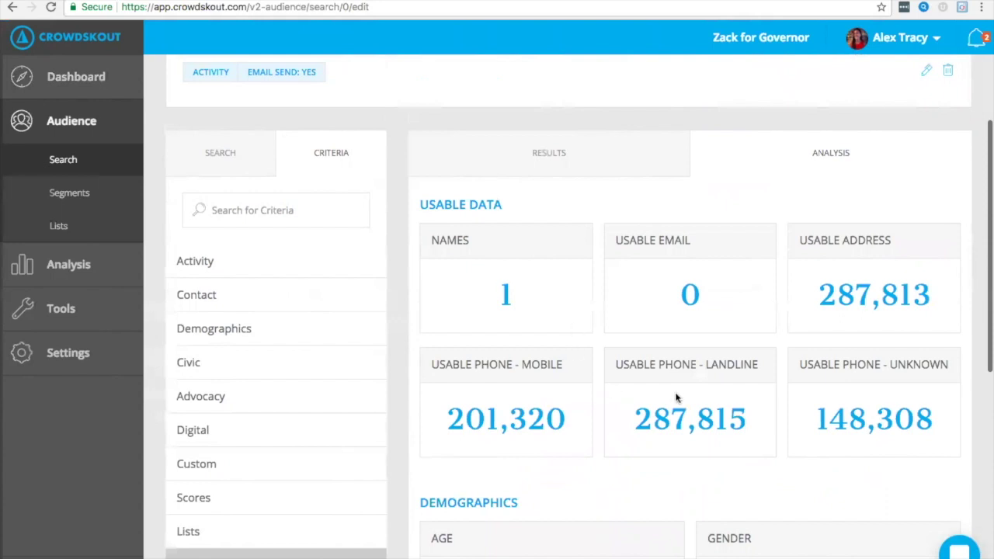
pyautogui.click(574, 165)
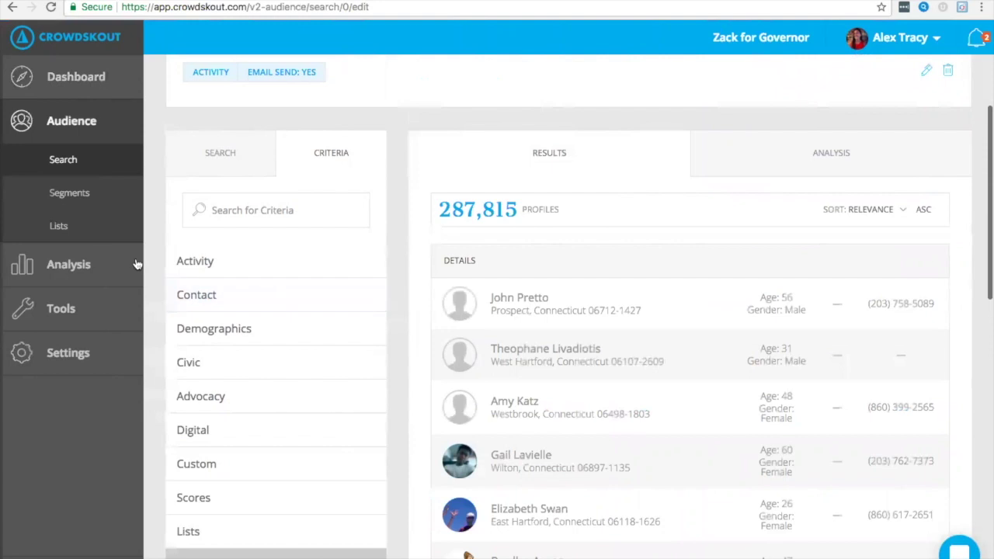
pyautogui.click(734, 158)
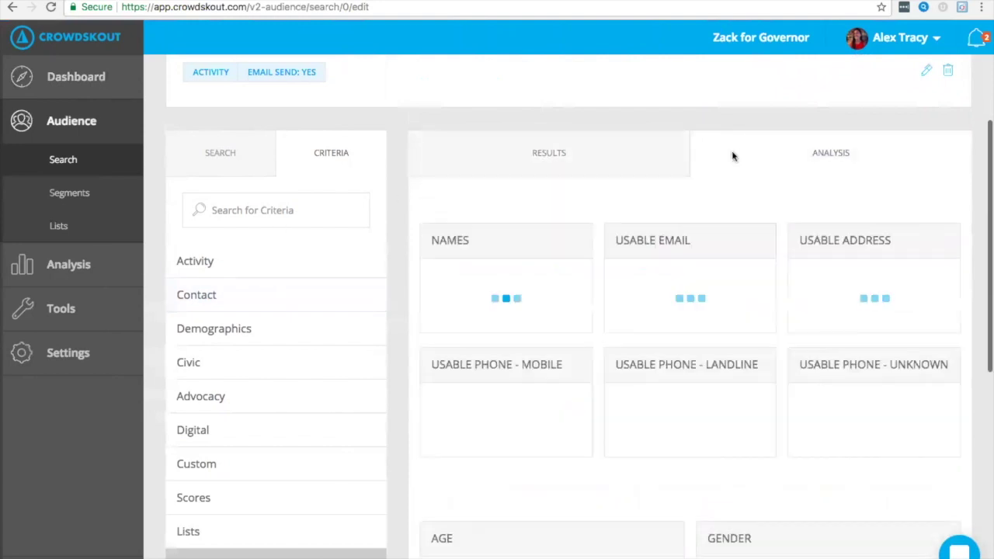
pyautogui.click(555, 153)
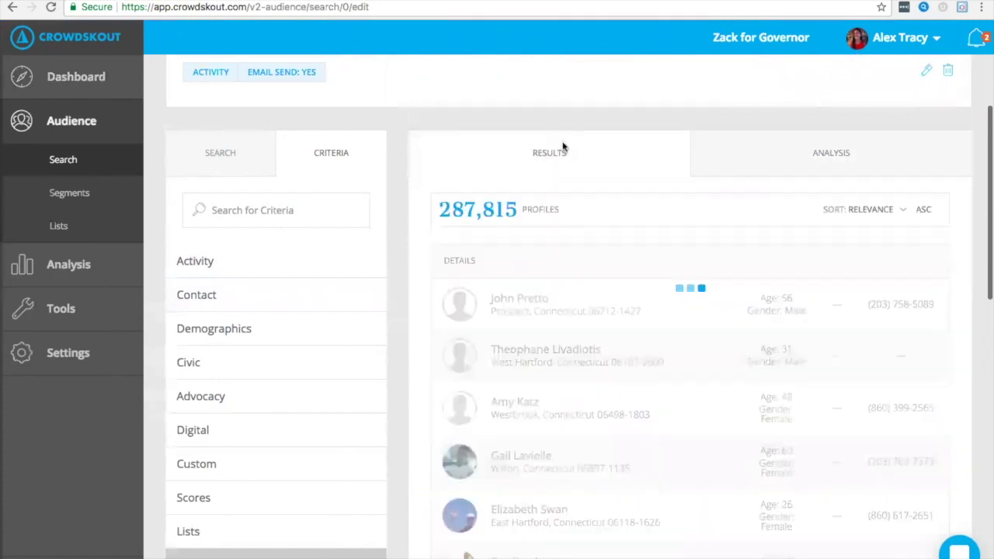
# - Delete the Email Send criterion from the audience search and expand the Activity criteria
pyautogui.scroll(3, 405, 200)
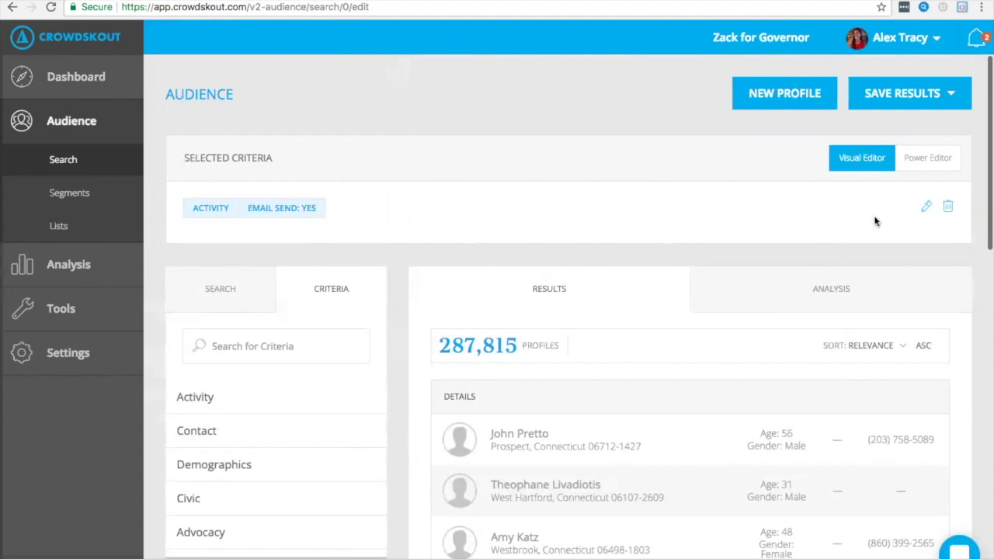
pyautogui.click(948, 208)
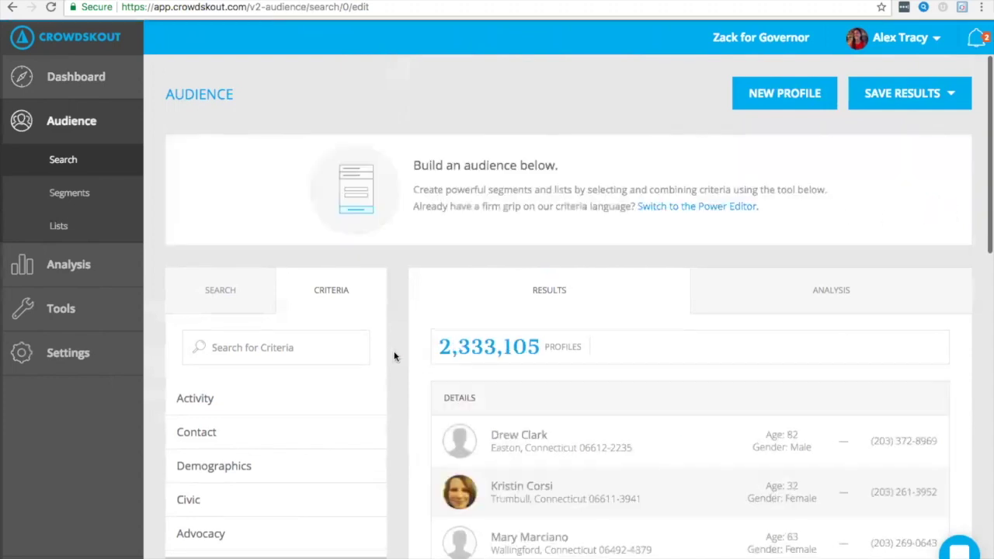
pyautogui.scroll(-1, 389, 356)
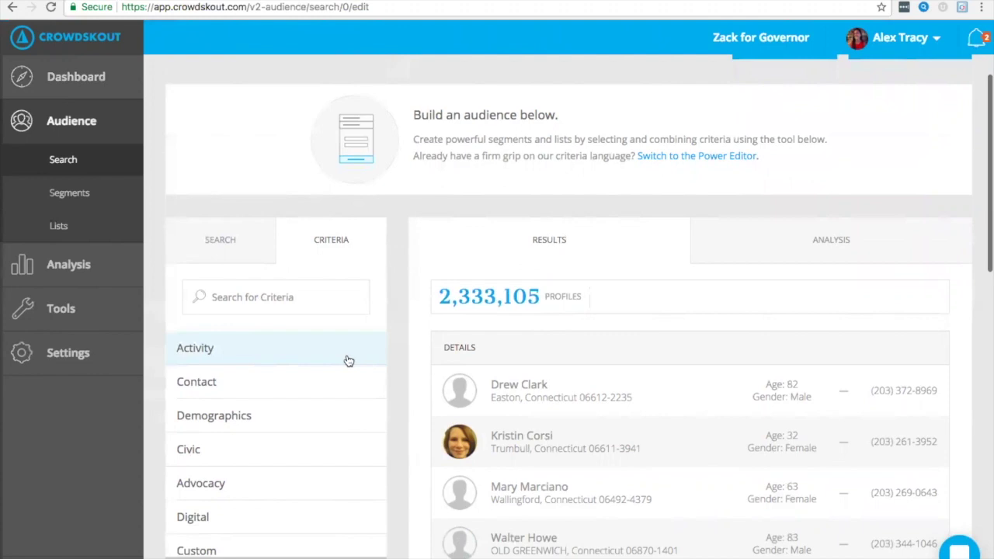
pyautogui.click(349, 361)
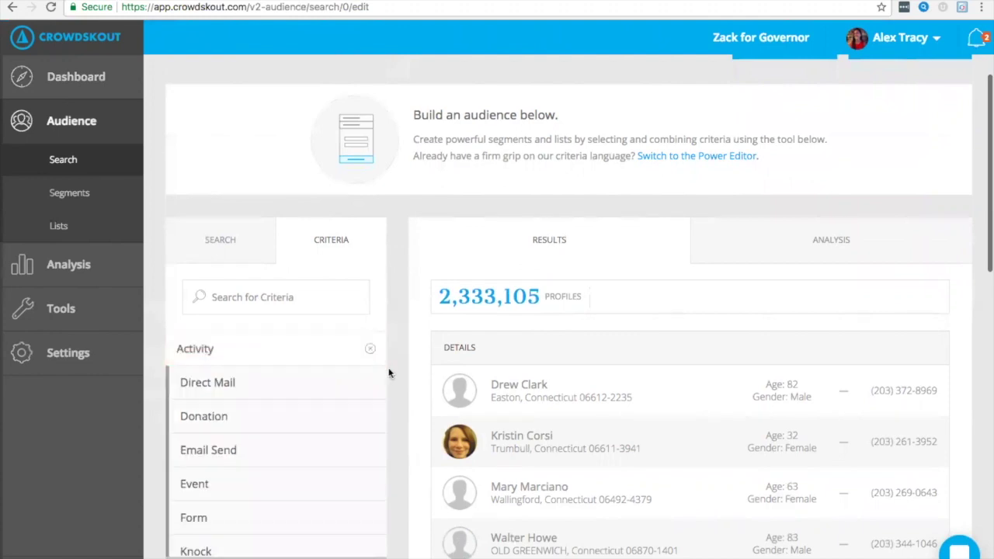
pyautogui.scroll(-2, 390, 374)
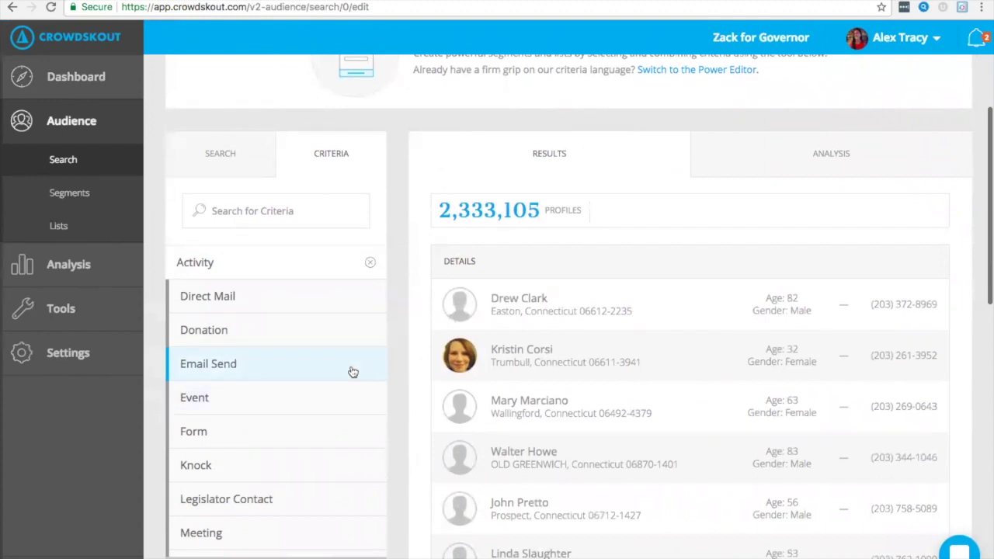
# - Examine the filter options of the Email Send criterion, including the Service Used choices, and return to the list of Activity criteria
pyautogui.click(382, 368)
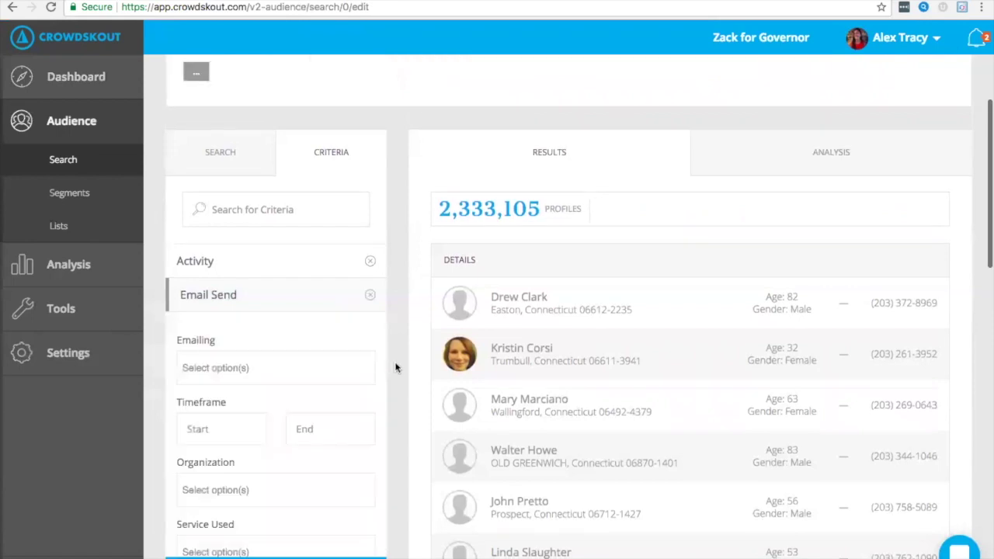
pyautogui.scroll(-1, 403, 364)
pyautogui.scroll(-1, 403, 365)
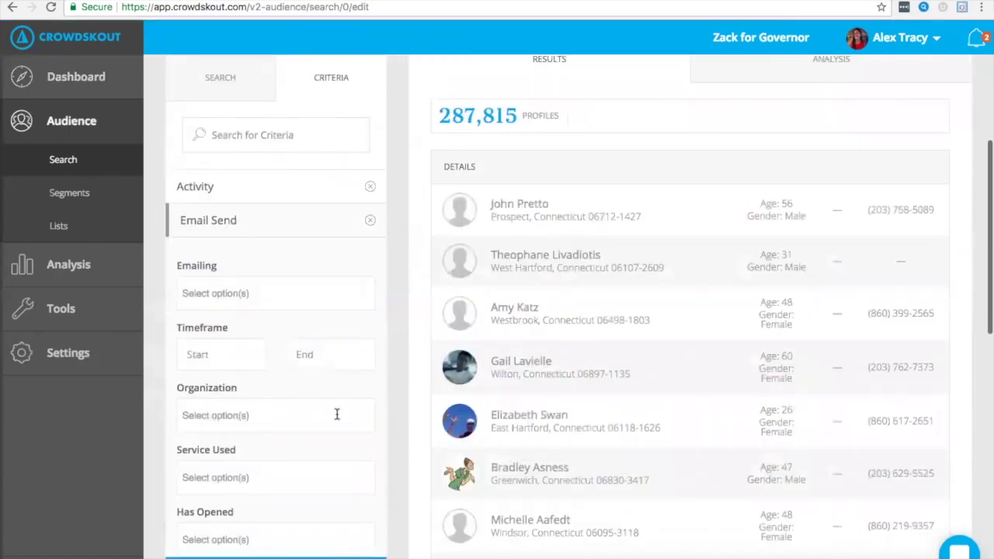
pyautogui.scroll(-1, 336, 414)
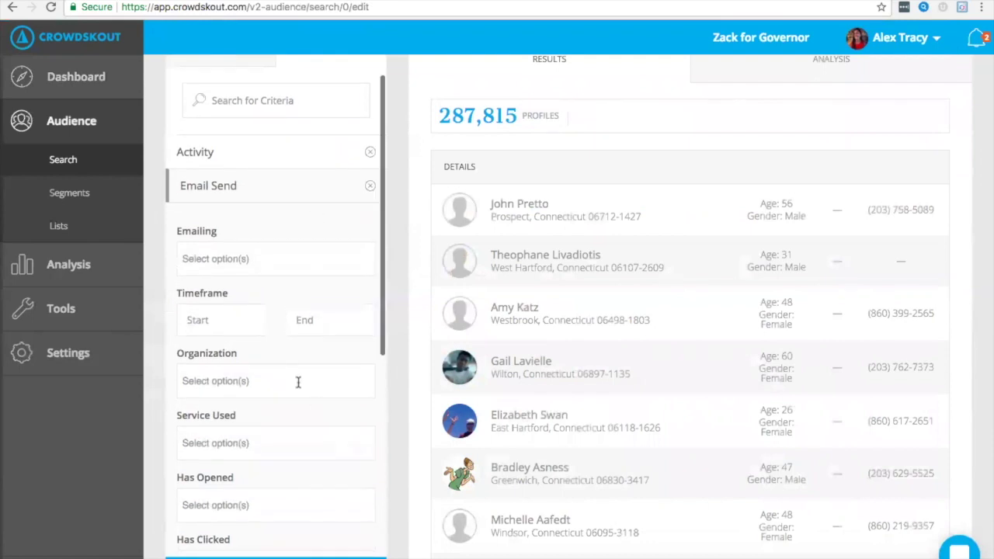
pyautogui.click(287, 448)
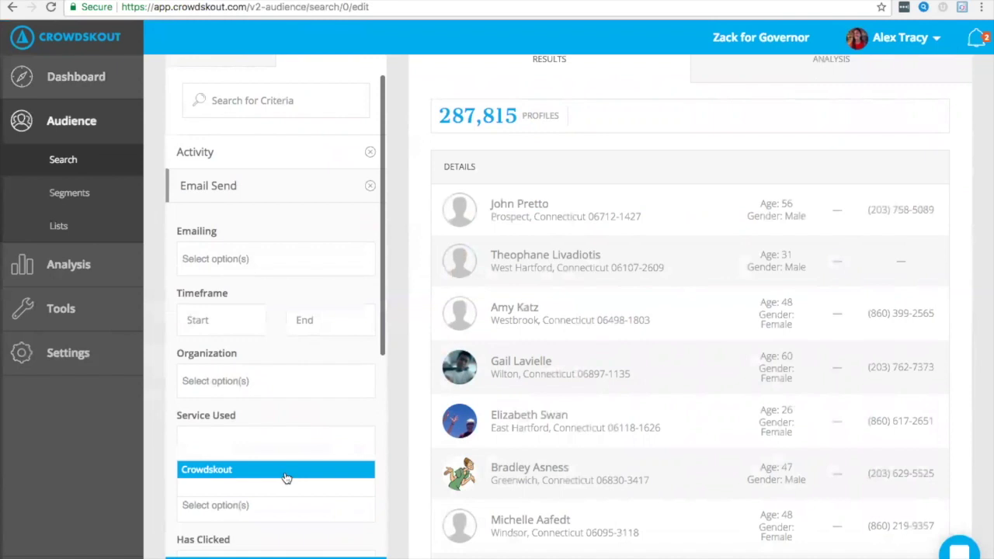
pyautogui.click(385, 389)
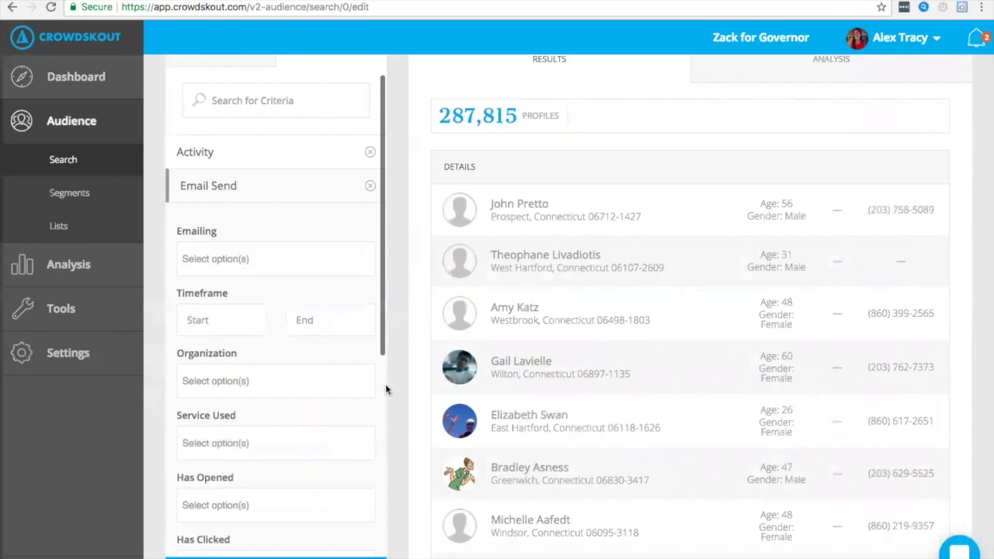
pyautogui.scroll(1, 346, 392)
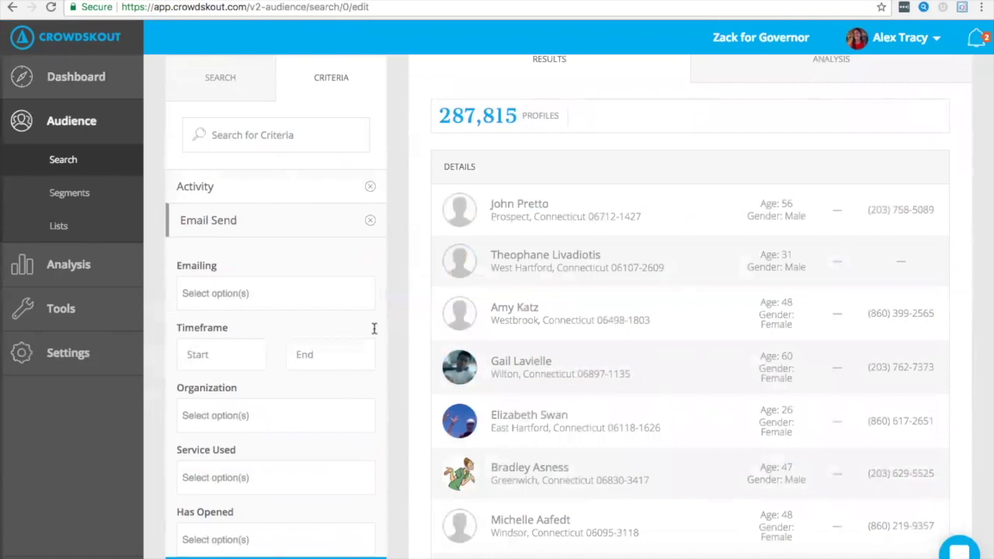
pyautogui.click(369, 222)
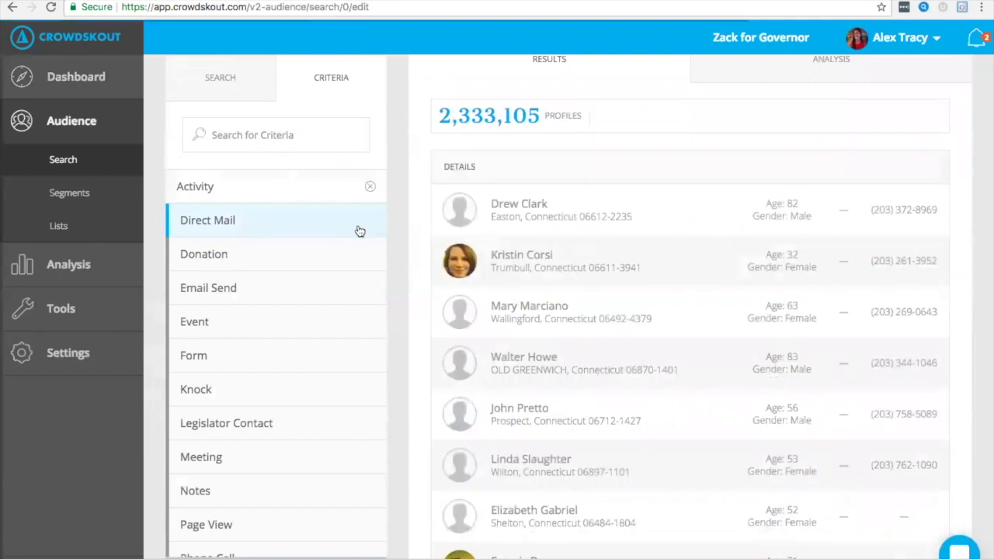
# - View the Has Registered and Has Attended options of the Event criterion and go back to the Activity criteria
pyautogui.click(320, 318)
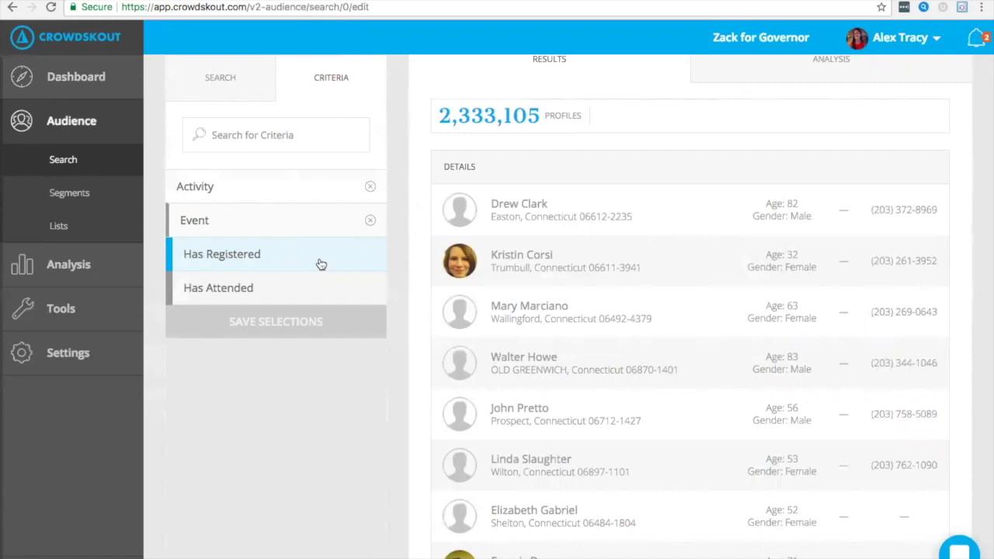
pyautogui.click(368, 227)
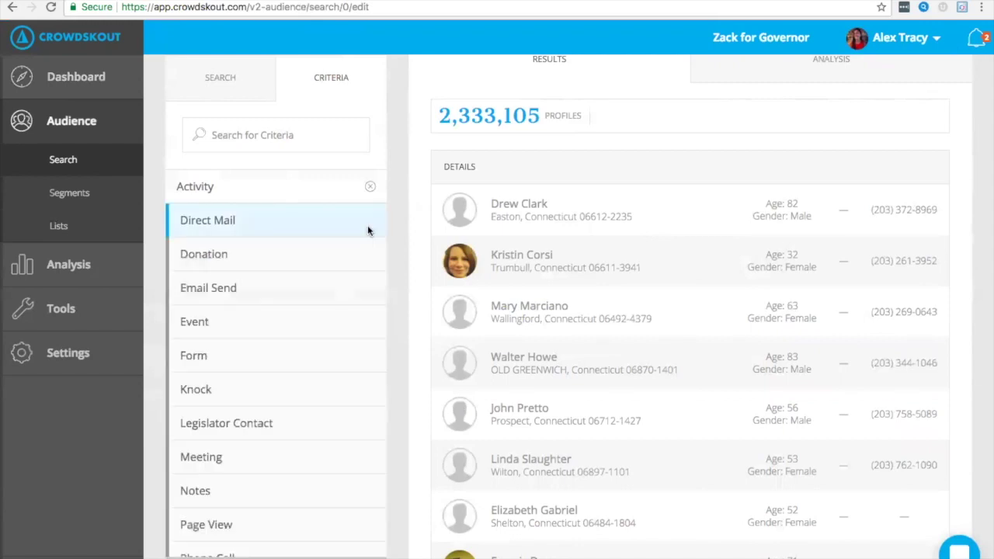